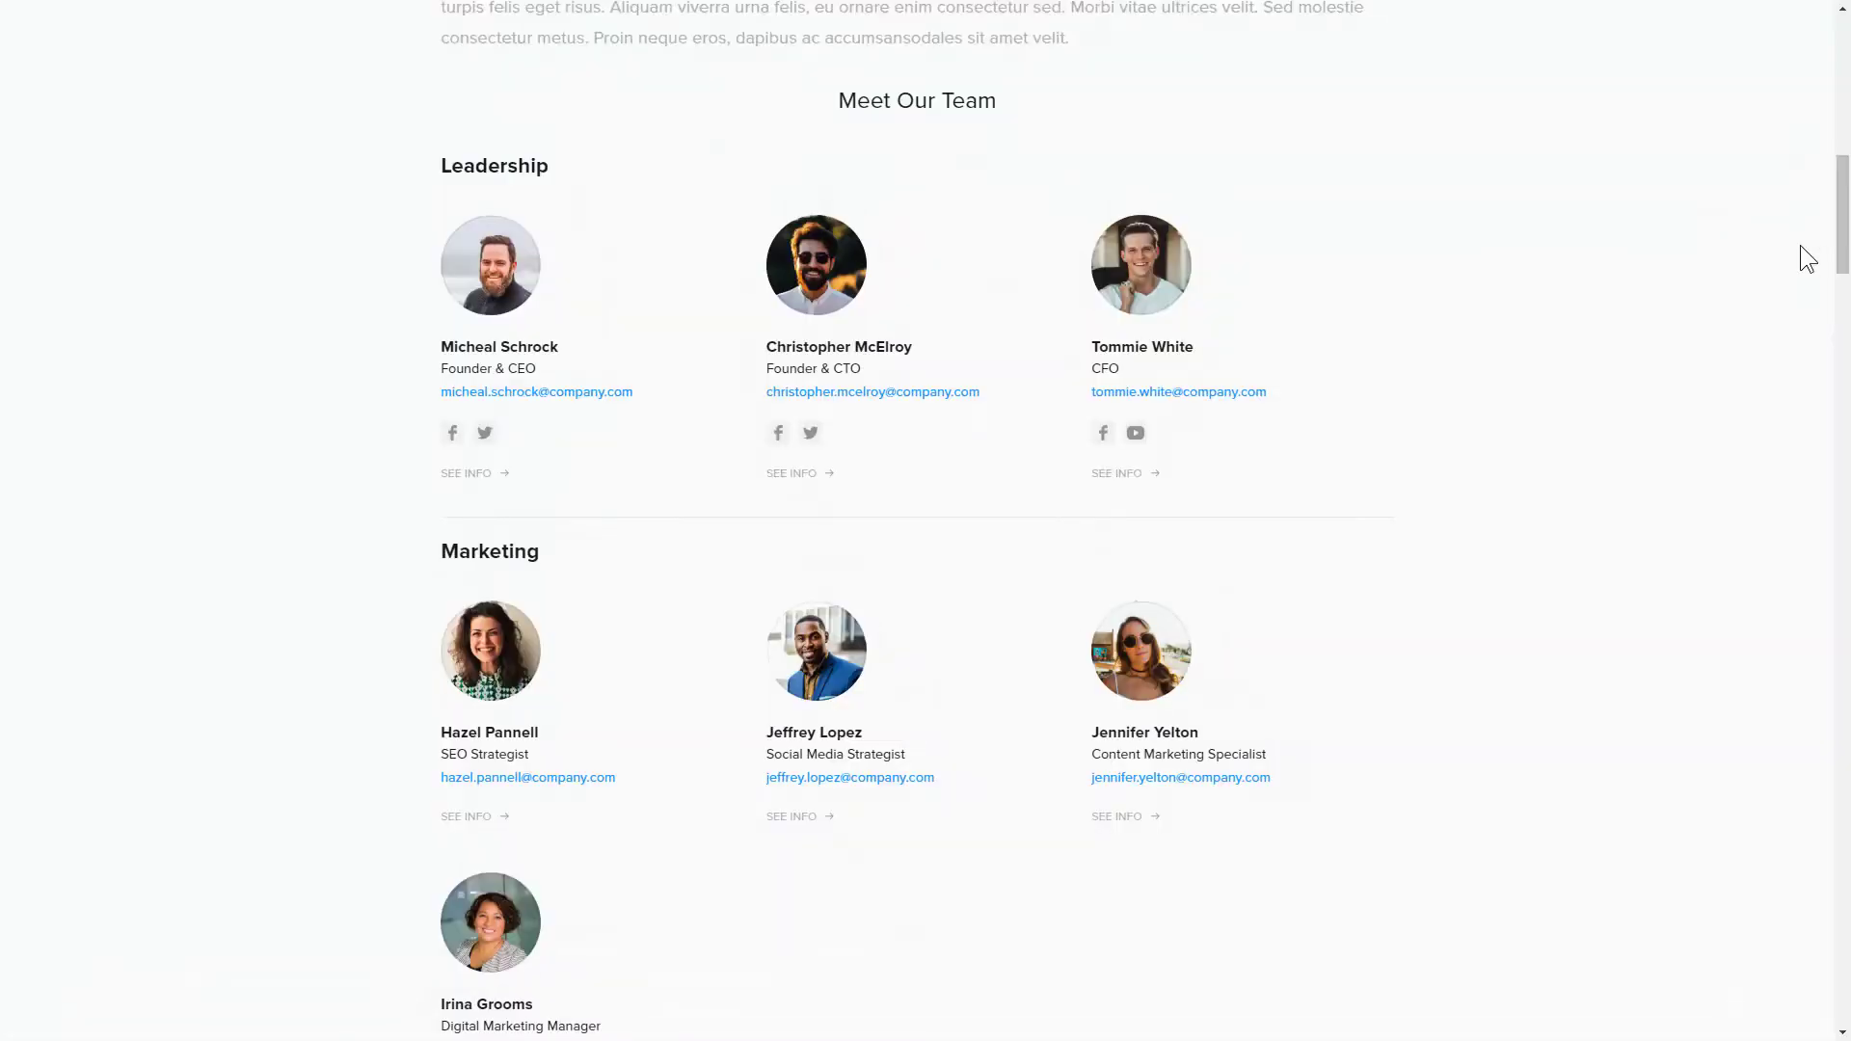
Open the Team Showcase product page from the Widgets menu's Tools list.
{"action": "left_click", "coordinate": [819, 303]}
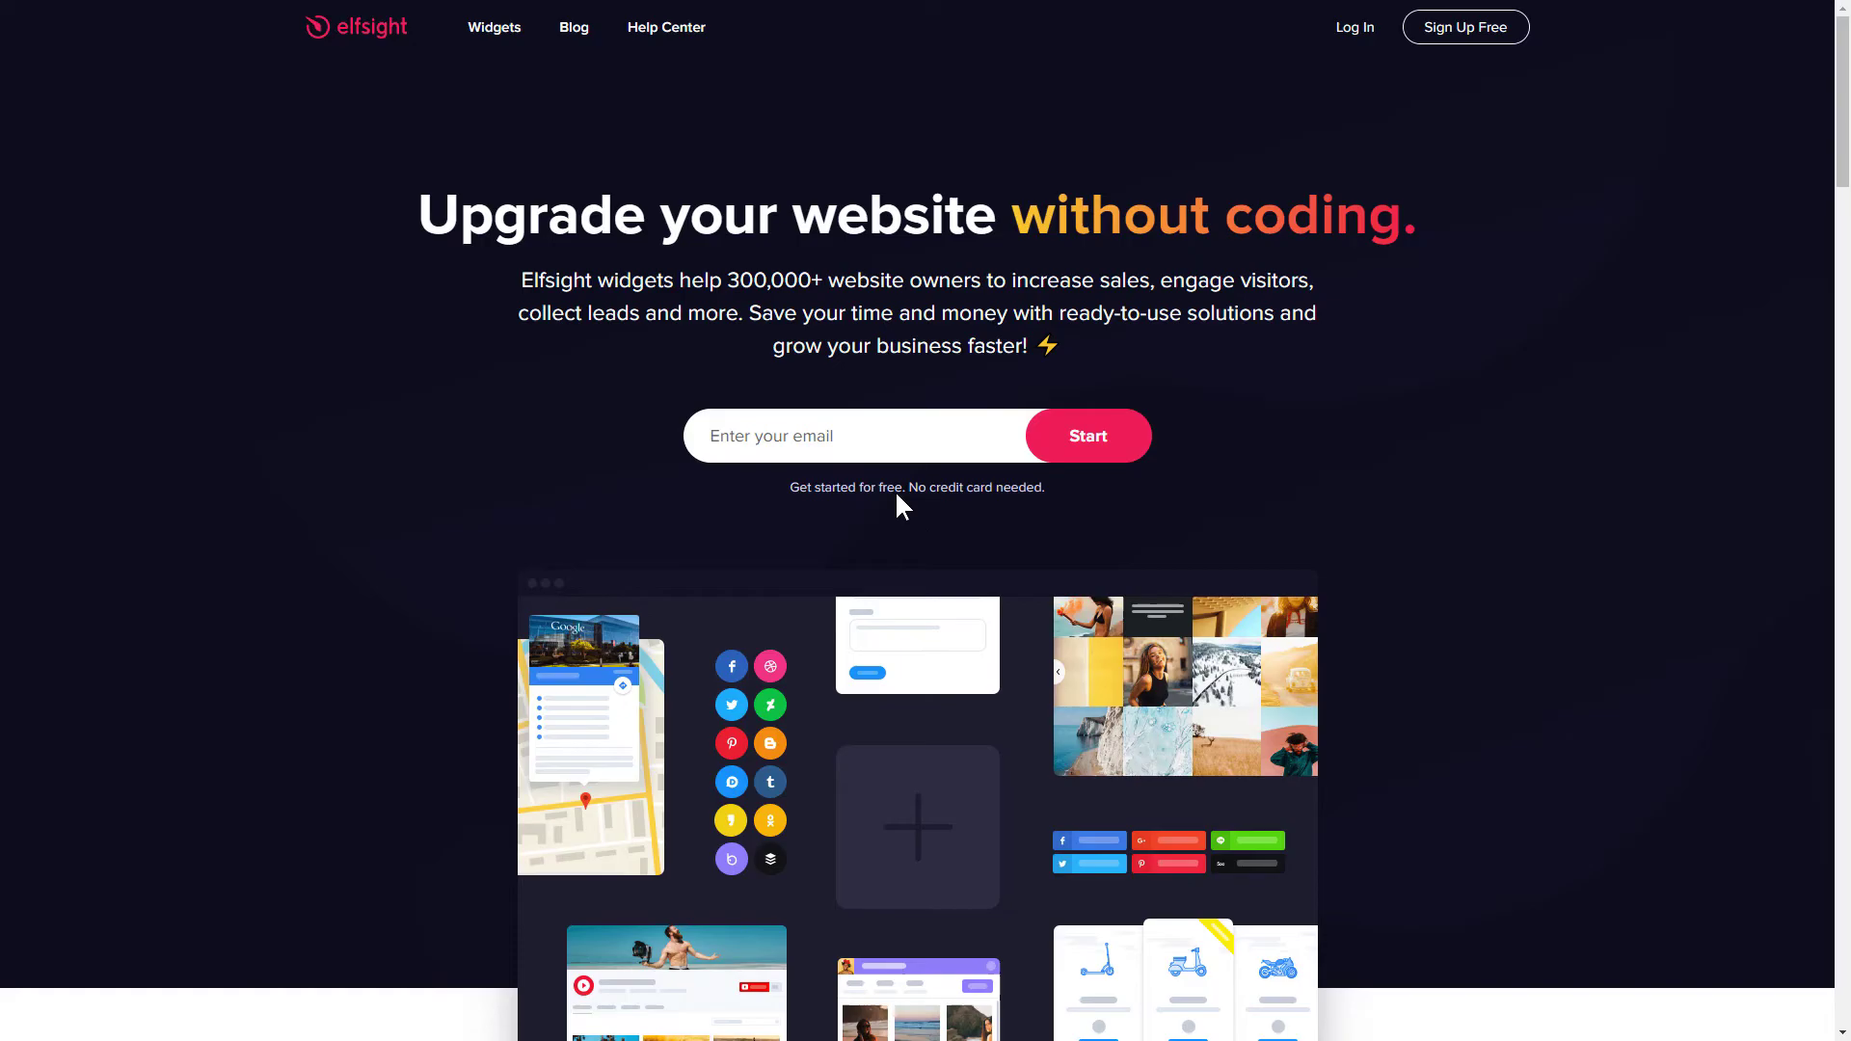
{"action": "mouse_move", "coordinate": [493, 26]}
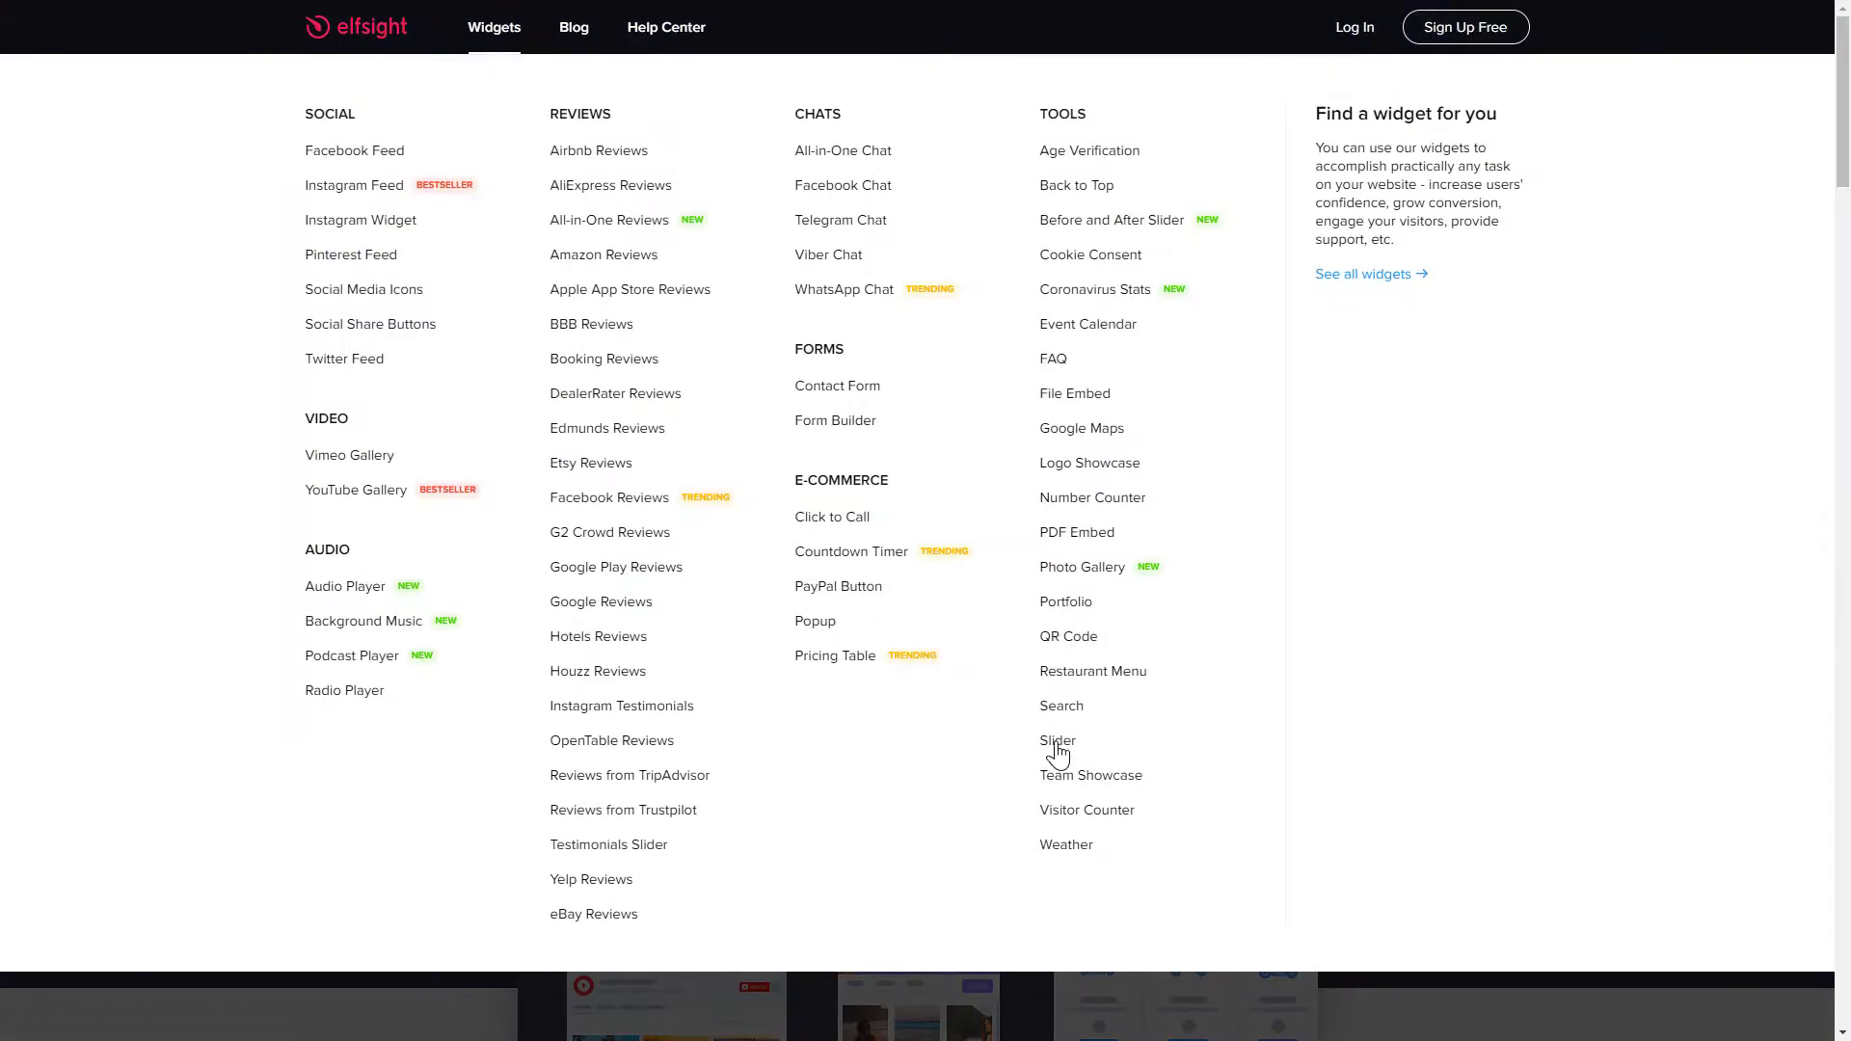
Create a widget, preview Meet Our Teachers and Lakers Roster, then pick Company Structure.
{"action": "left_click", "coordinate": [1081, 778]}
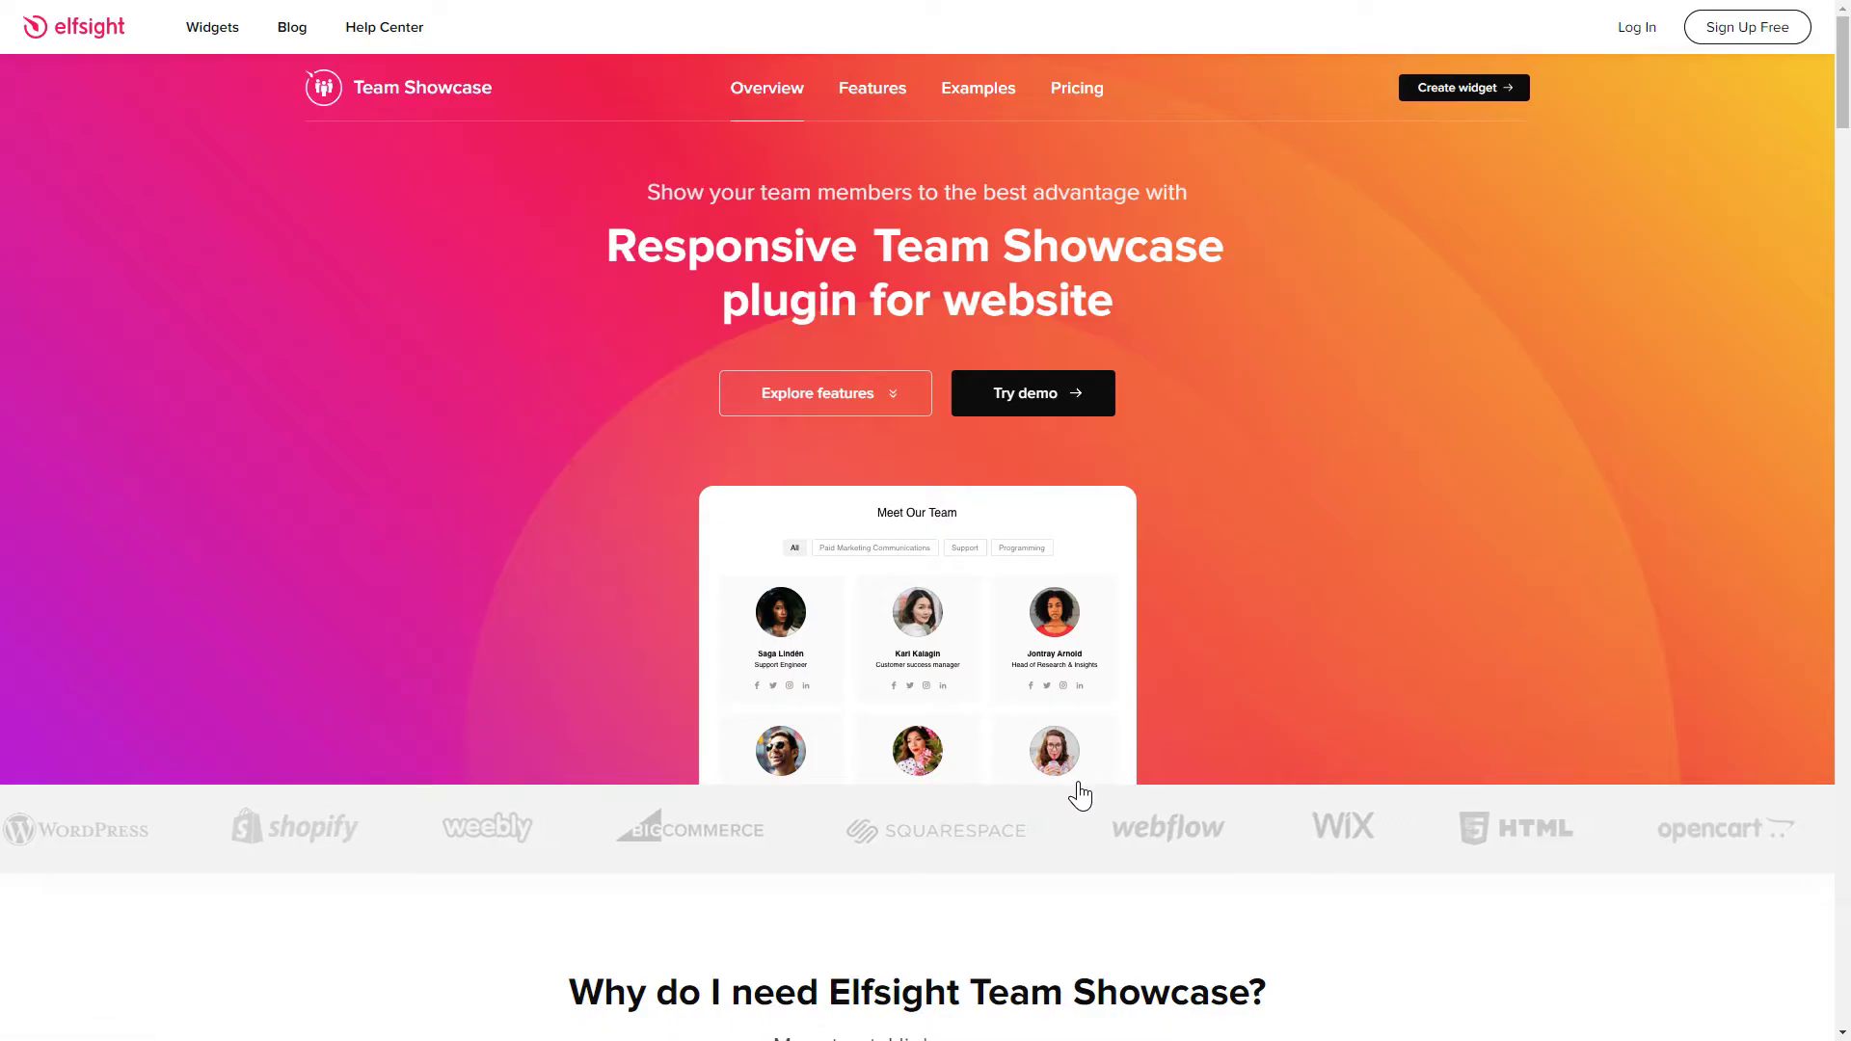
{"action": "left_click", "coordinate": [1456, 96]}
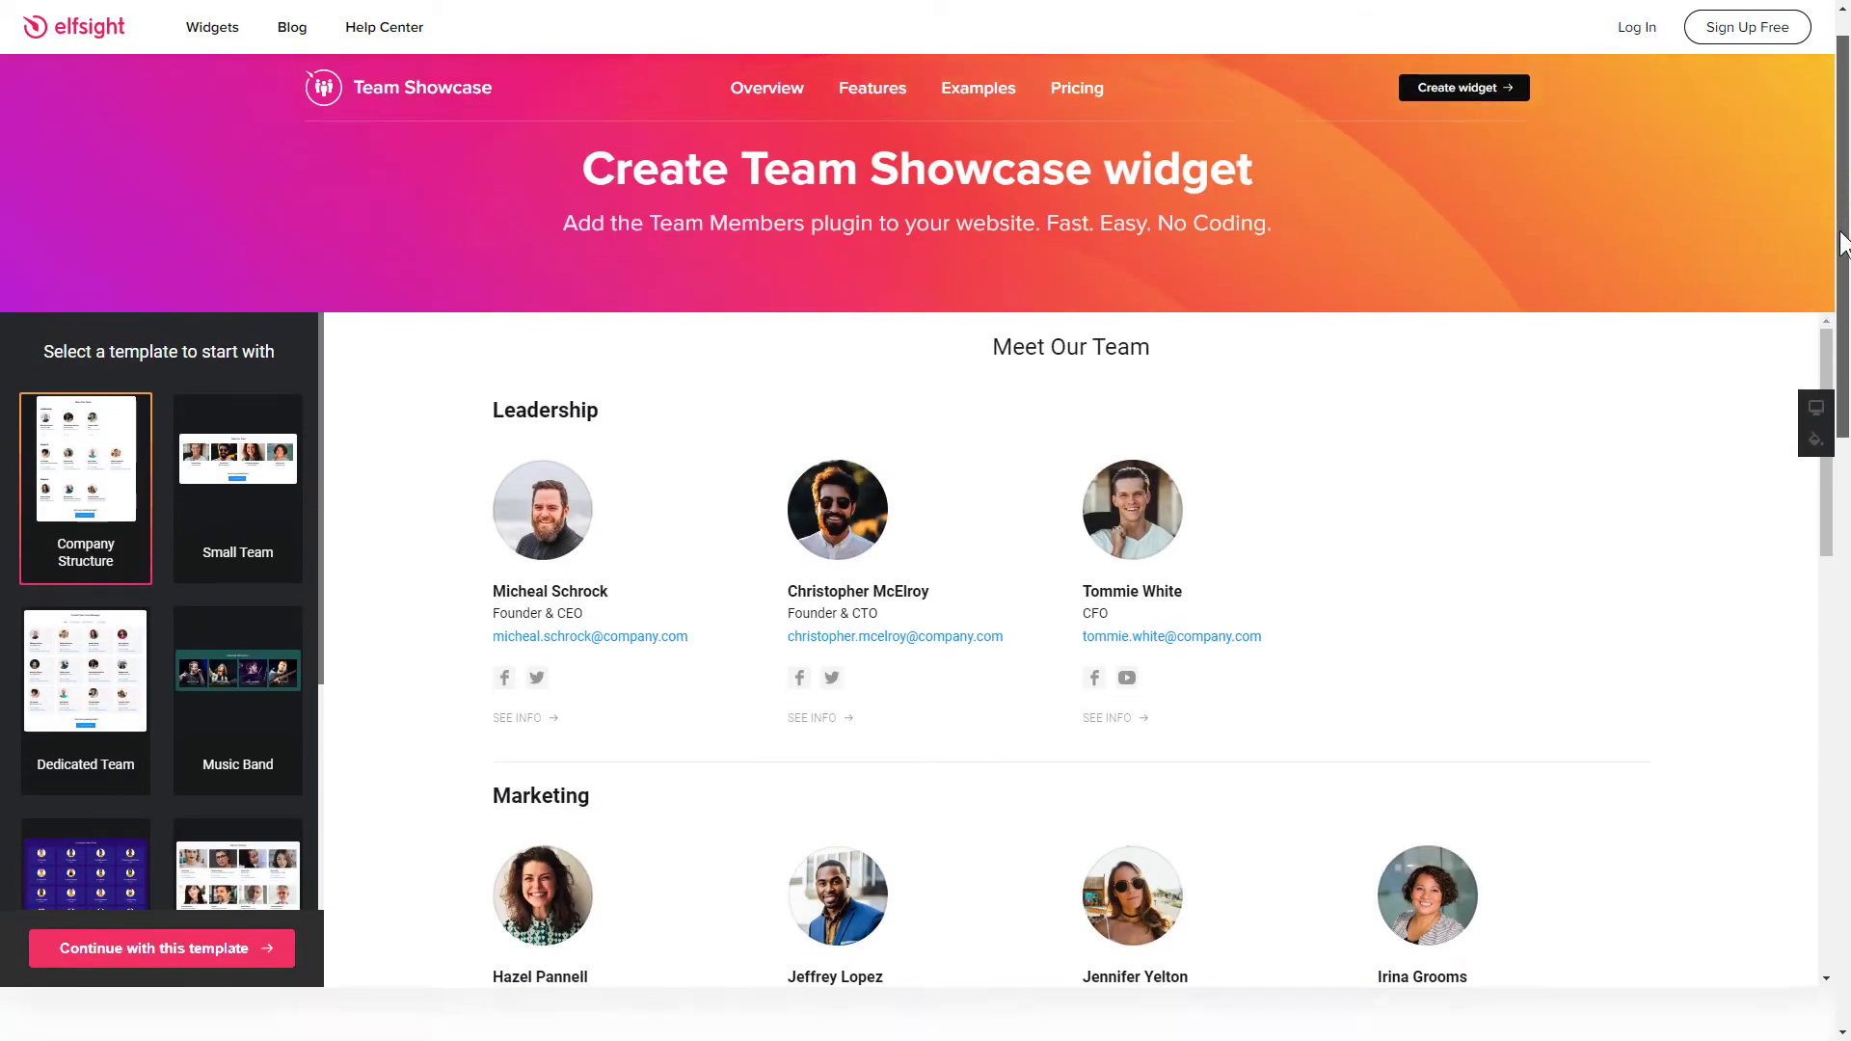
{"action": "left_click_drag", "start_coordinate": [1841, 207], "coordinate": [1839, 297]}
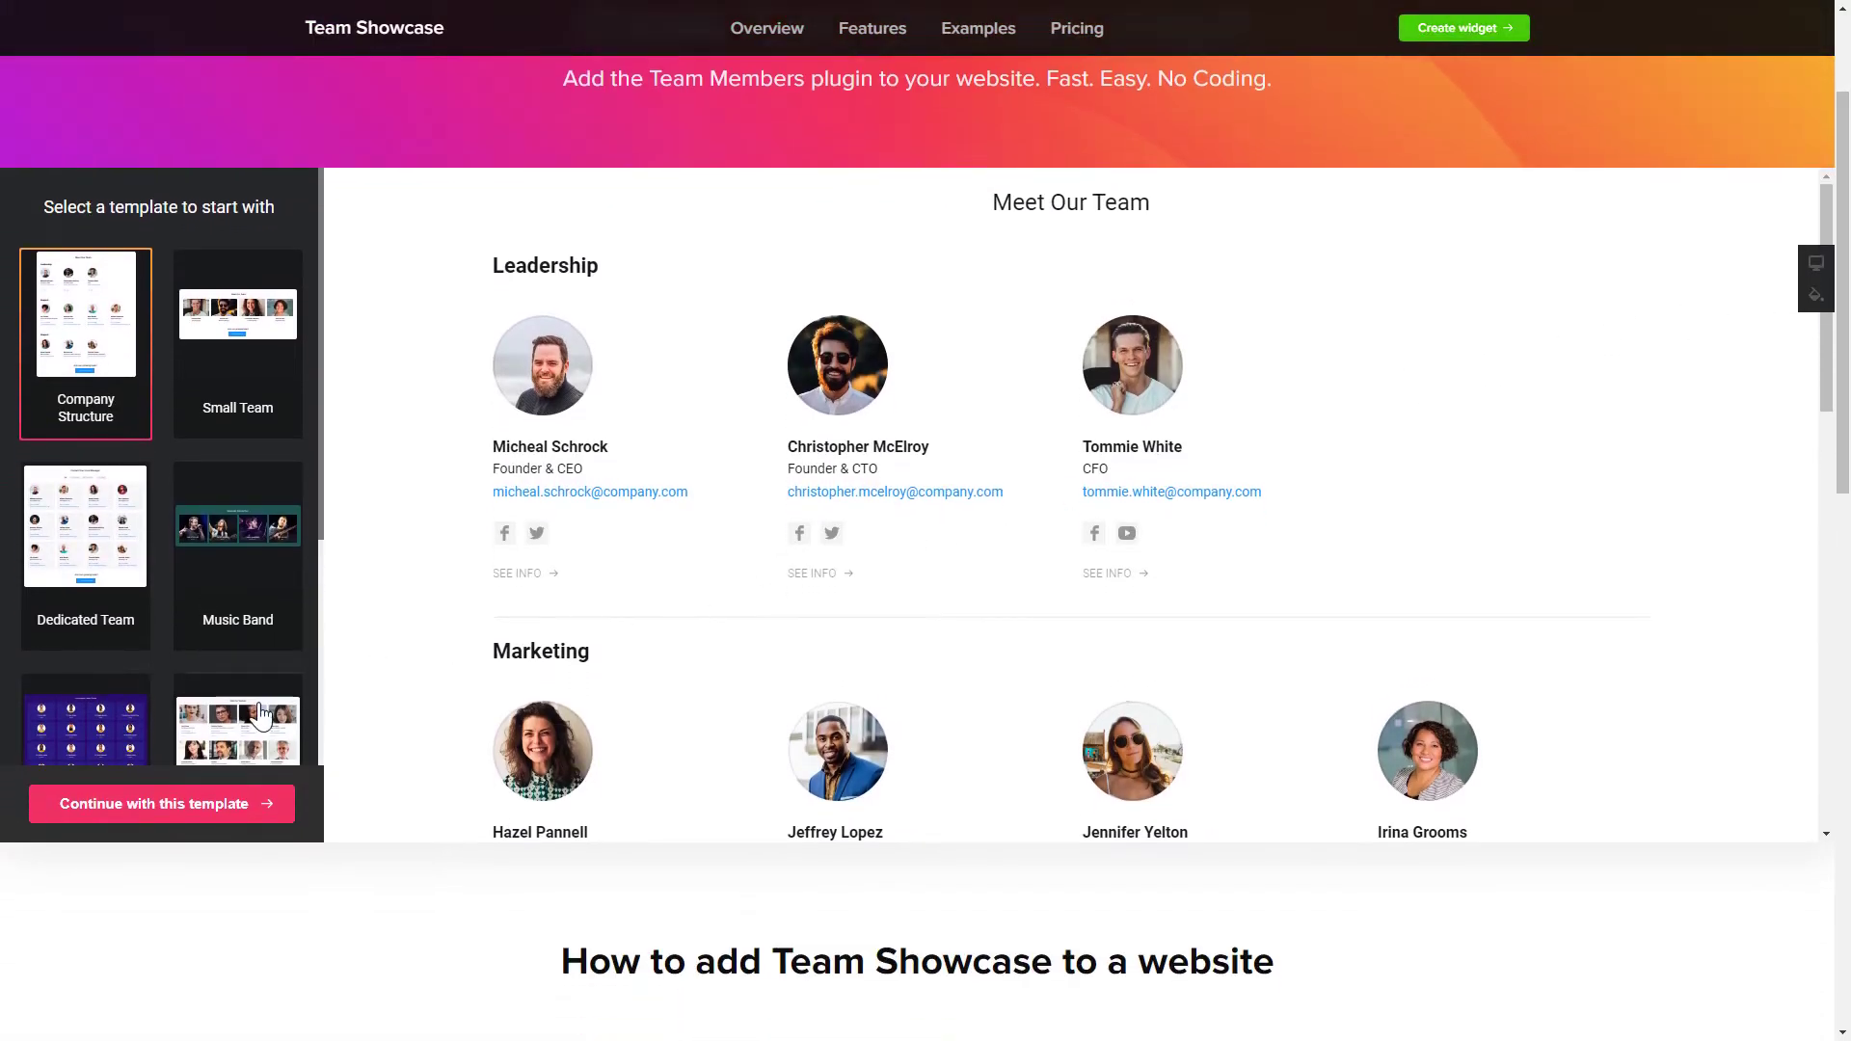
{"action": "left_click", "coordinate": [228, 738]}
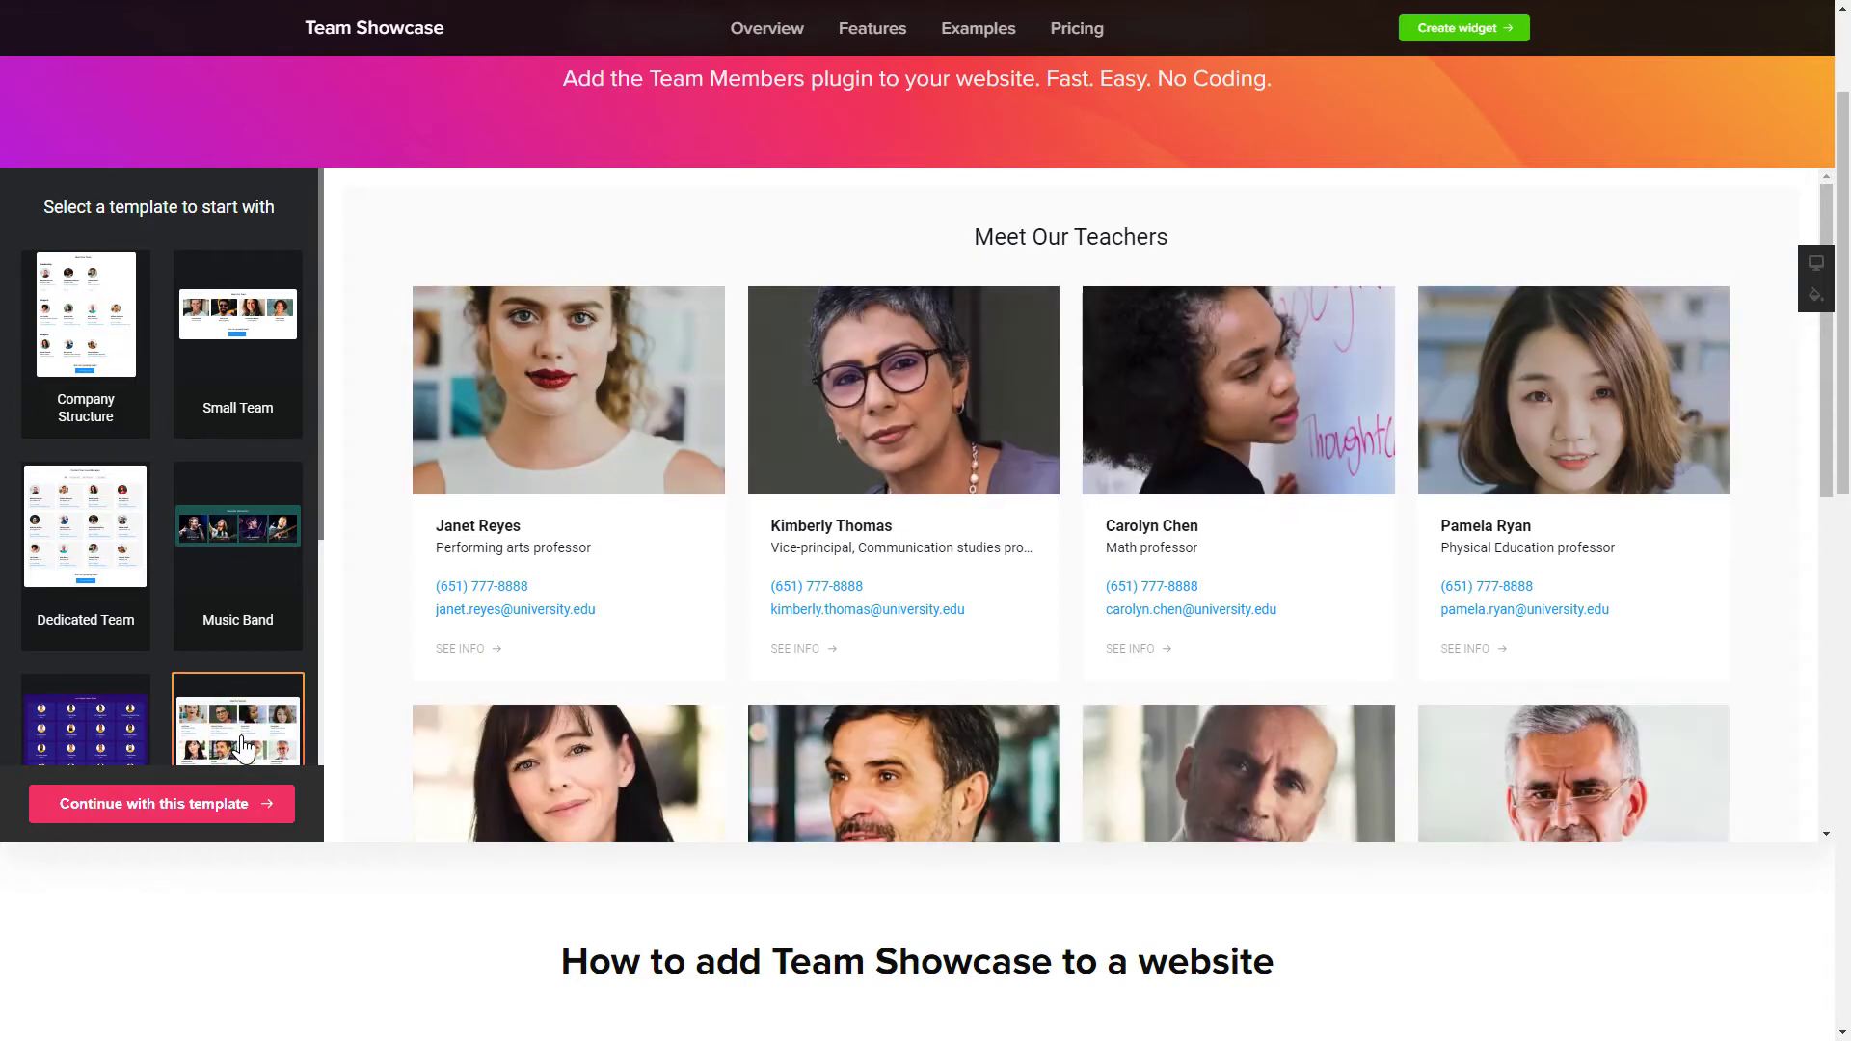
{"action": "left_click", "coordinate": [91, 729]}
{"action": "left_click", "coordinate": [83, 411]}
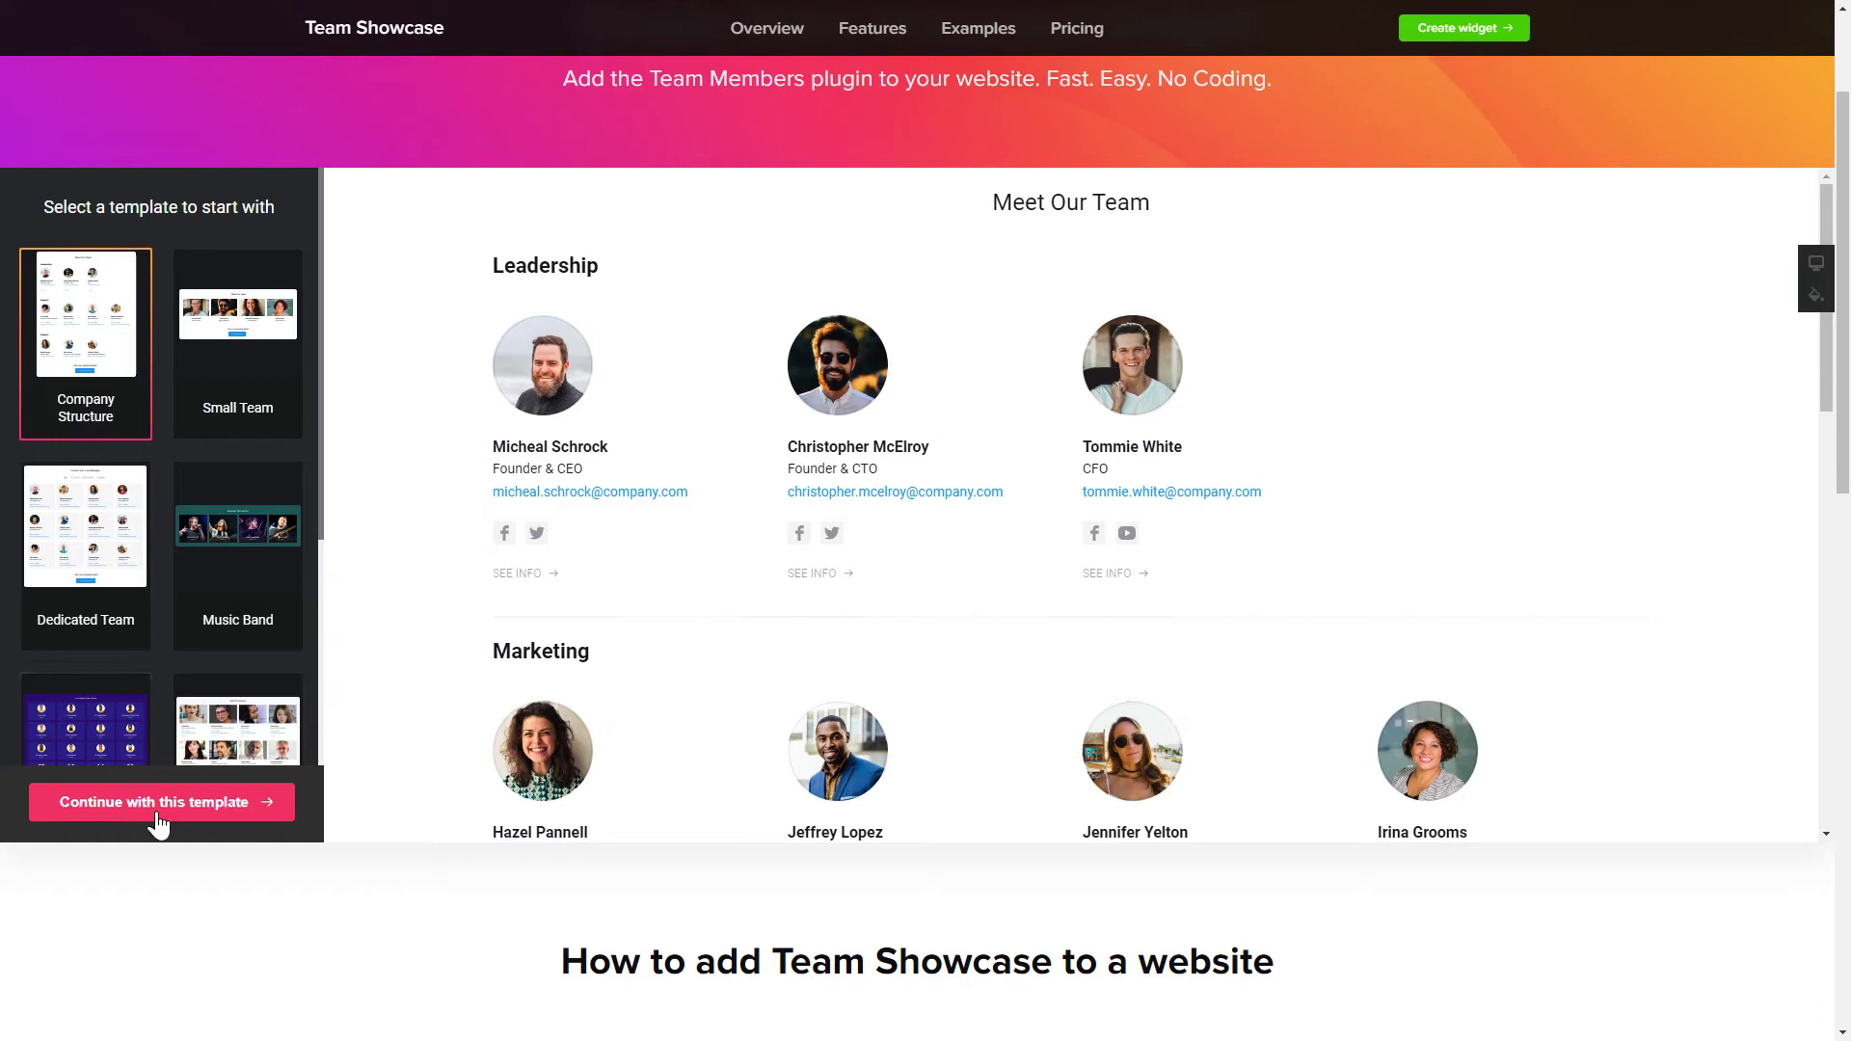
{"action": "left_click", "coordinate": [156, 809]}
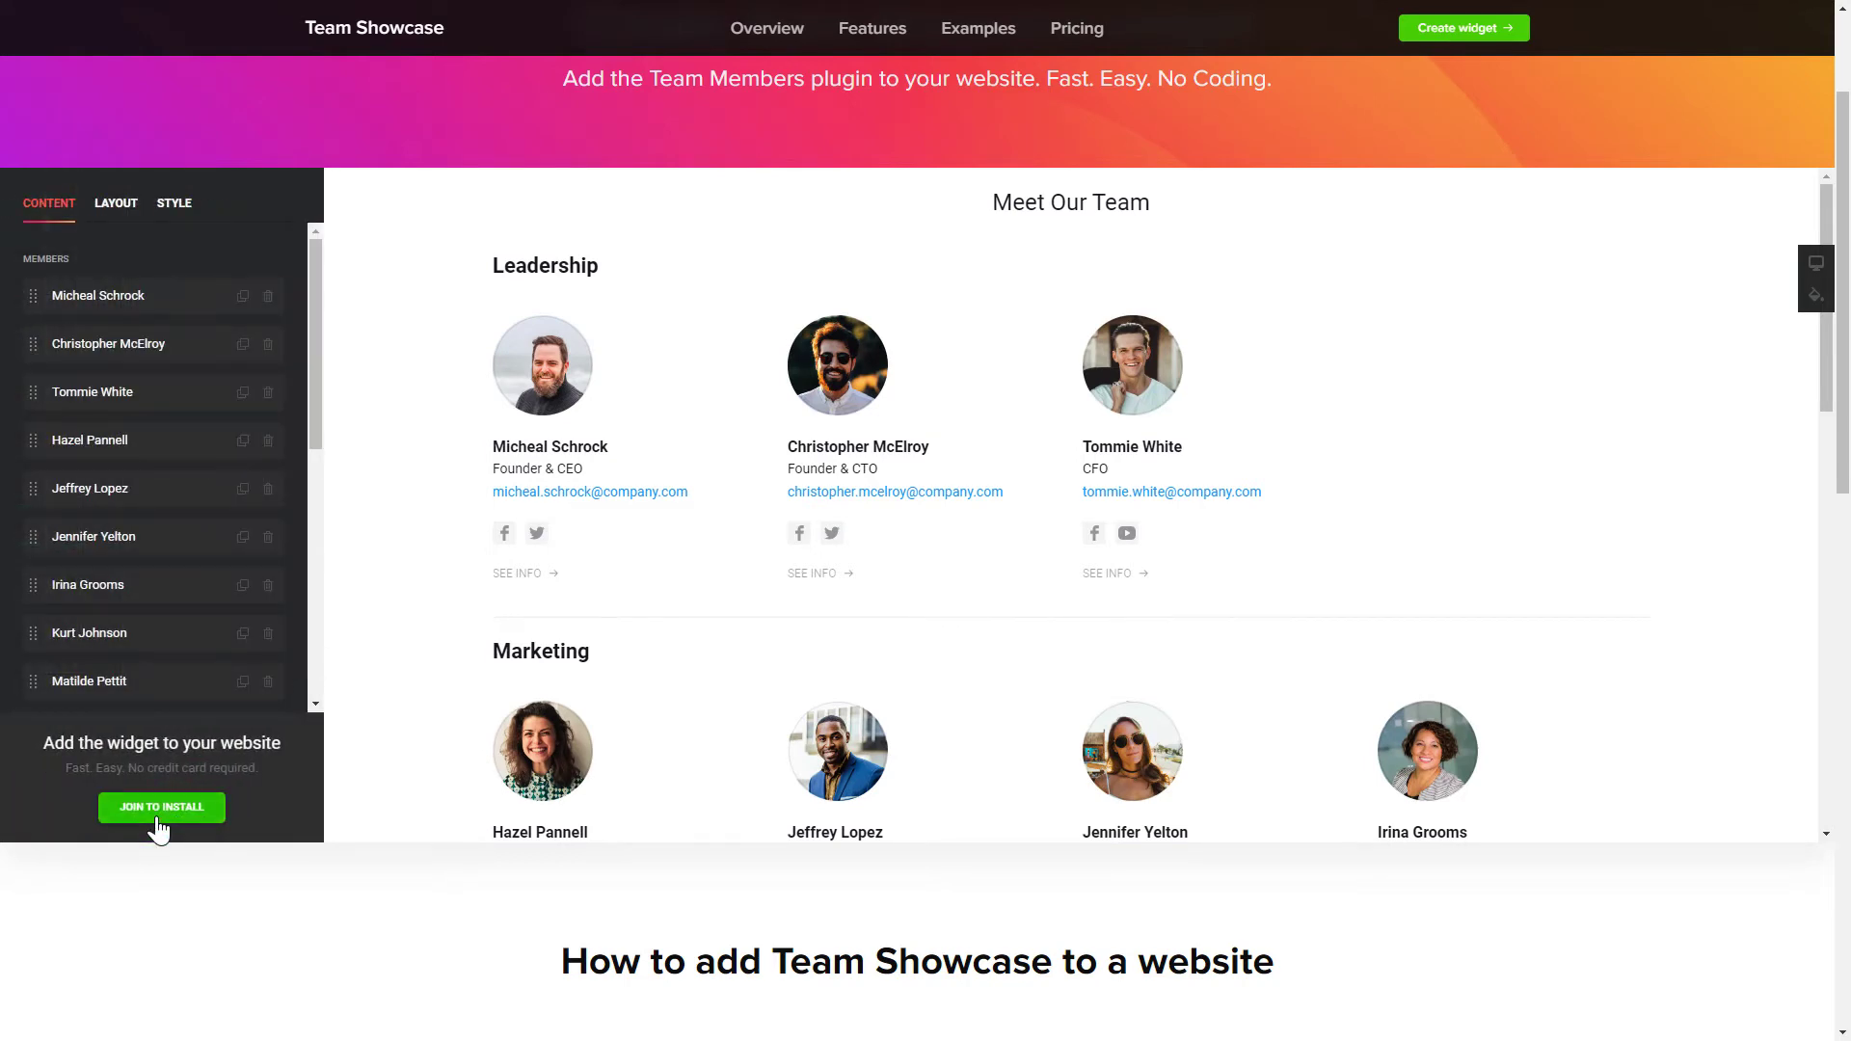
{"action": "left_click", "coordinate": [200, 303]}
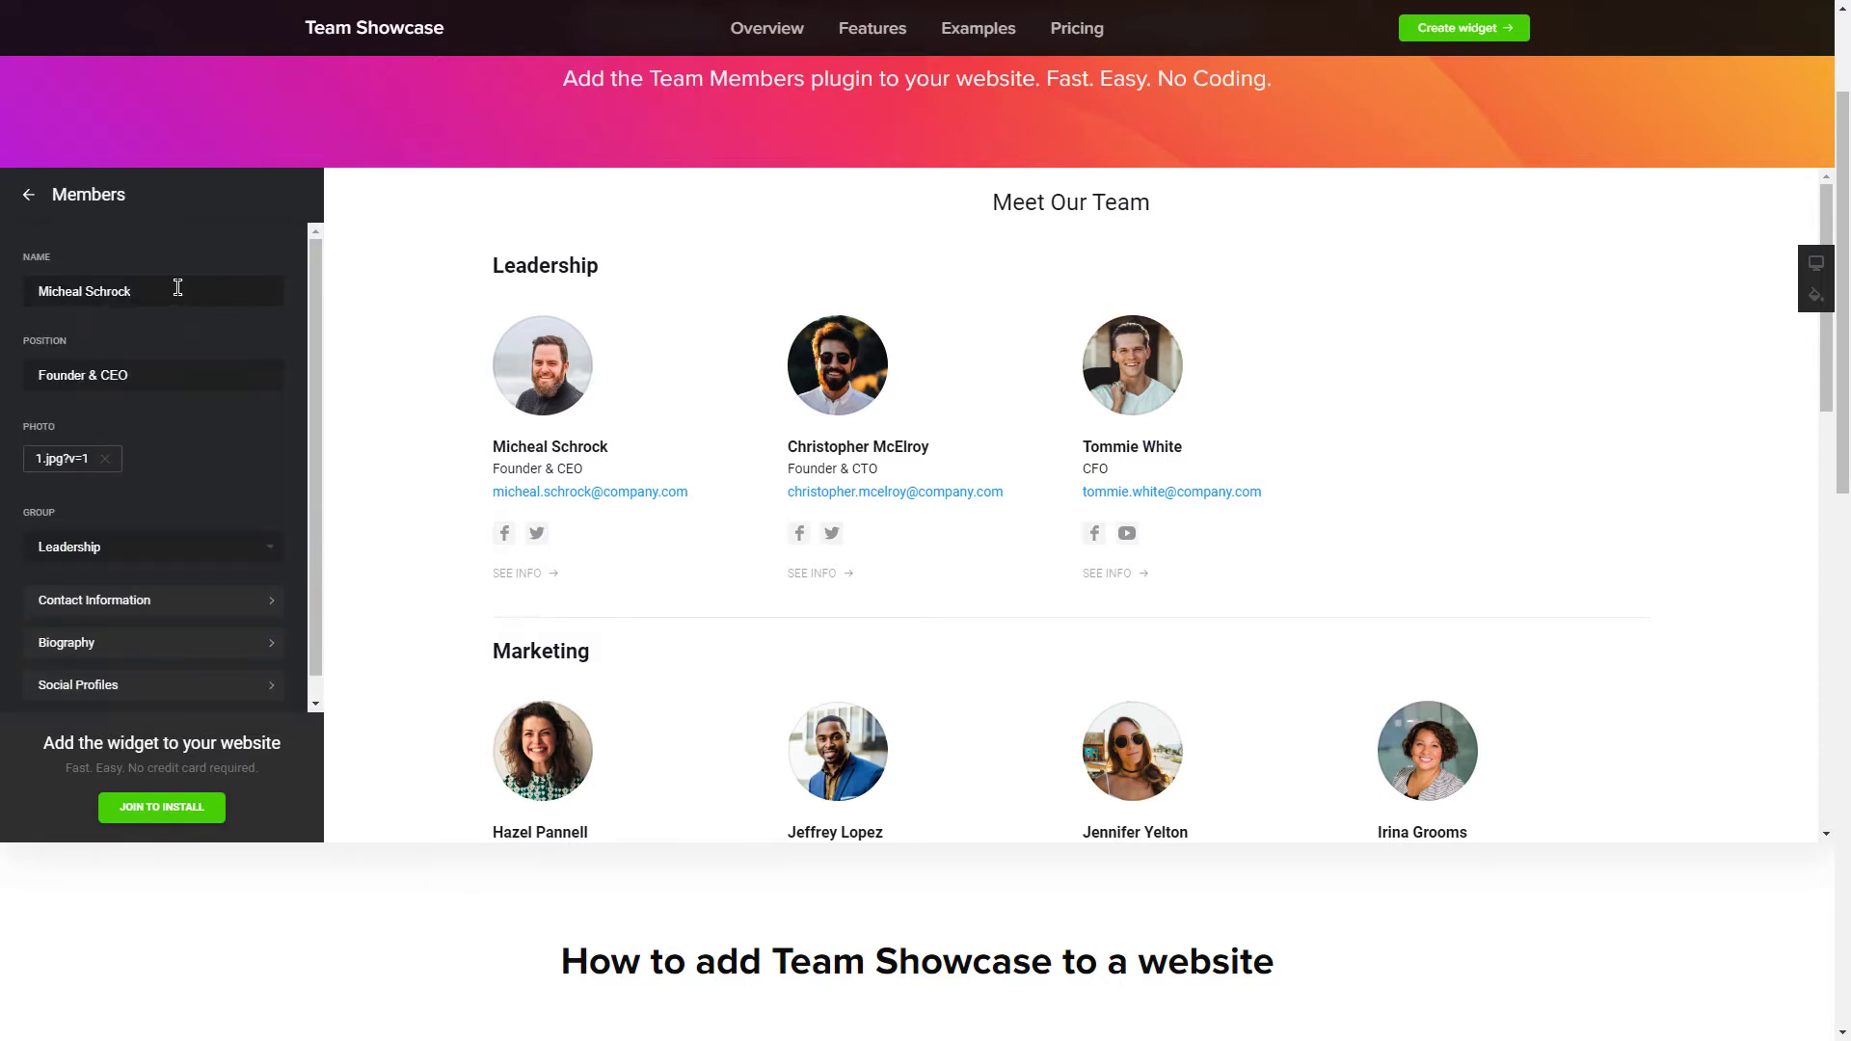
{"action": "left_click", "coordinate": [27, 207]}
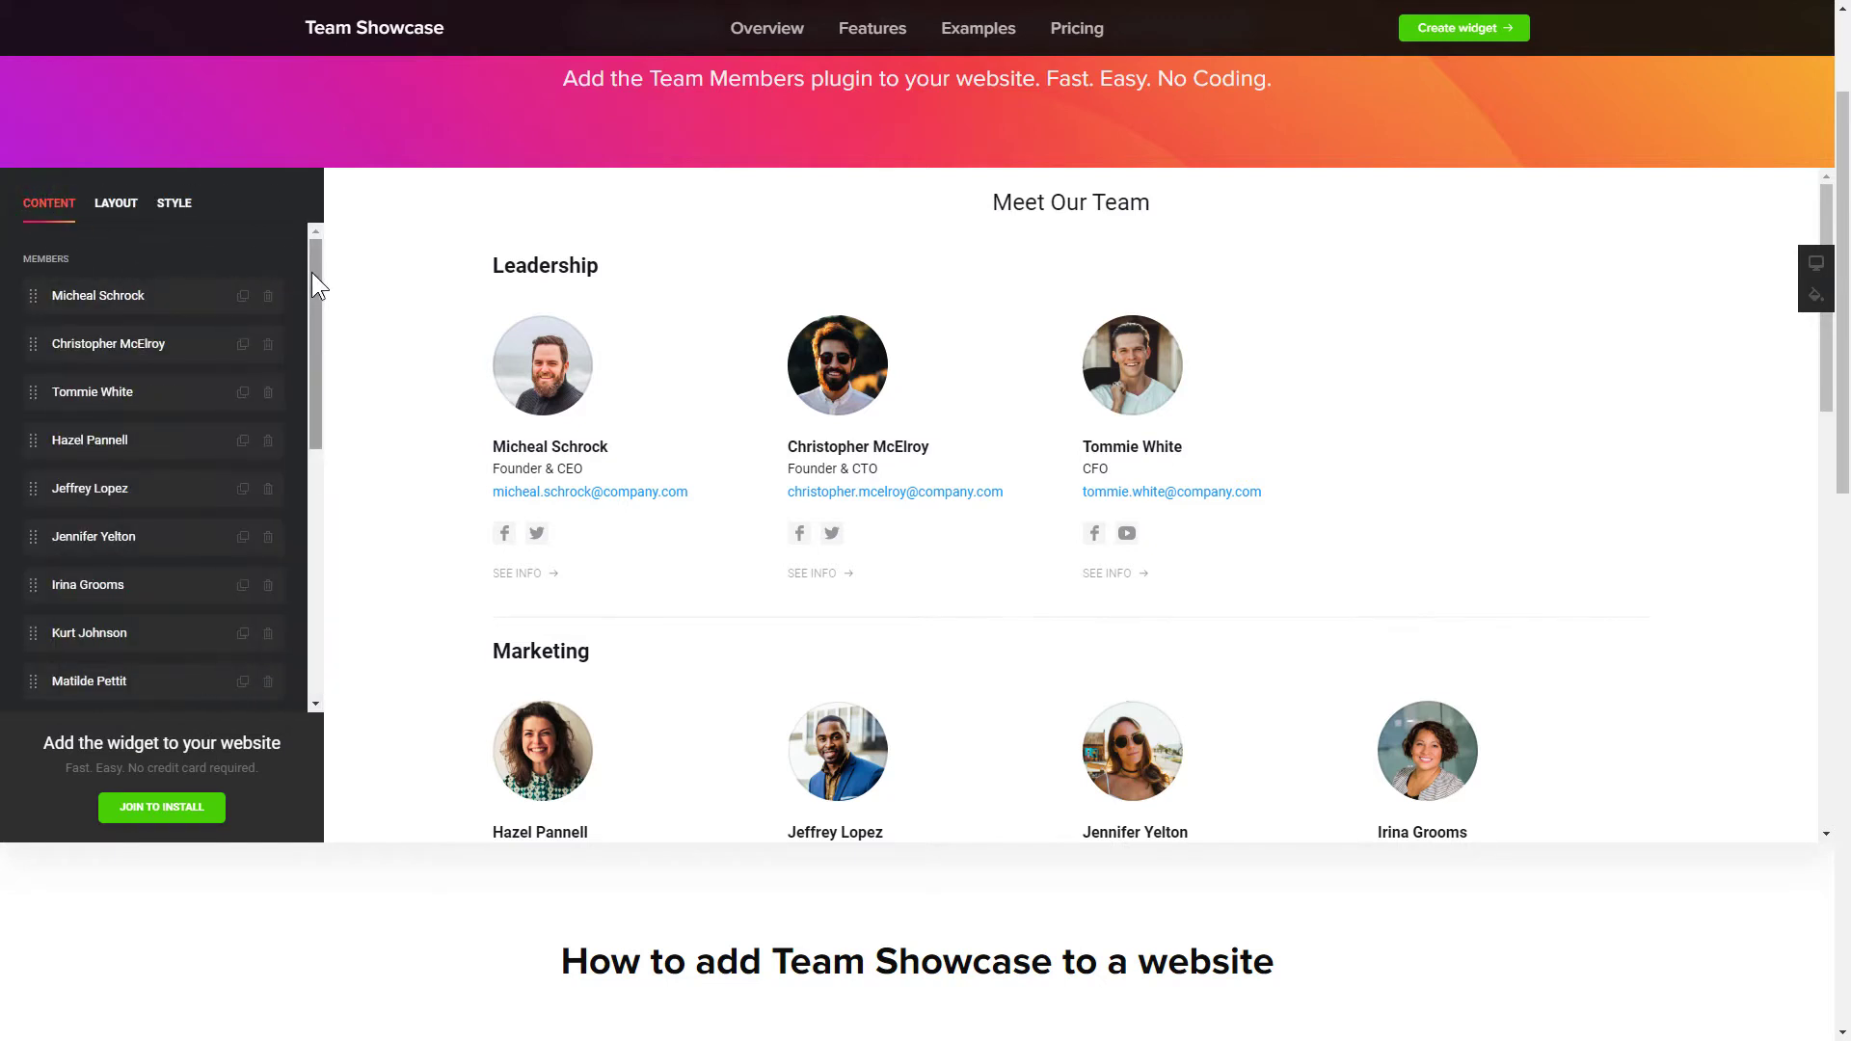
{"action": "left_click_drag", "start_coordinate": [311, 276], "coordinate": [313, 527]}
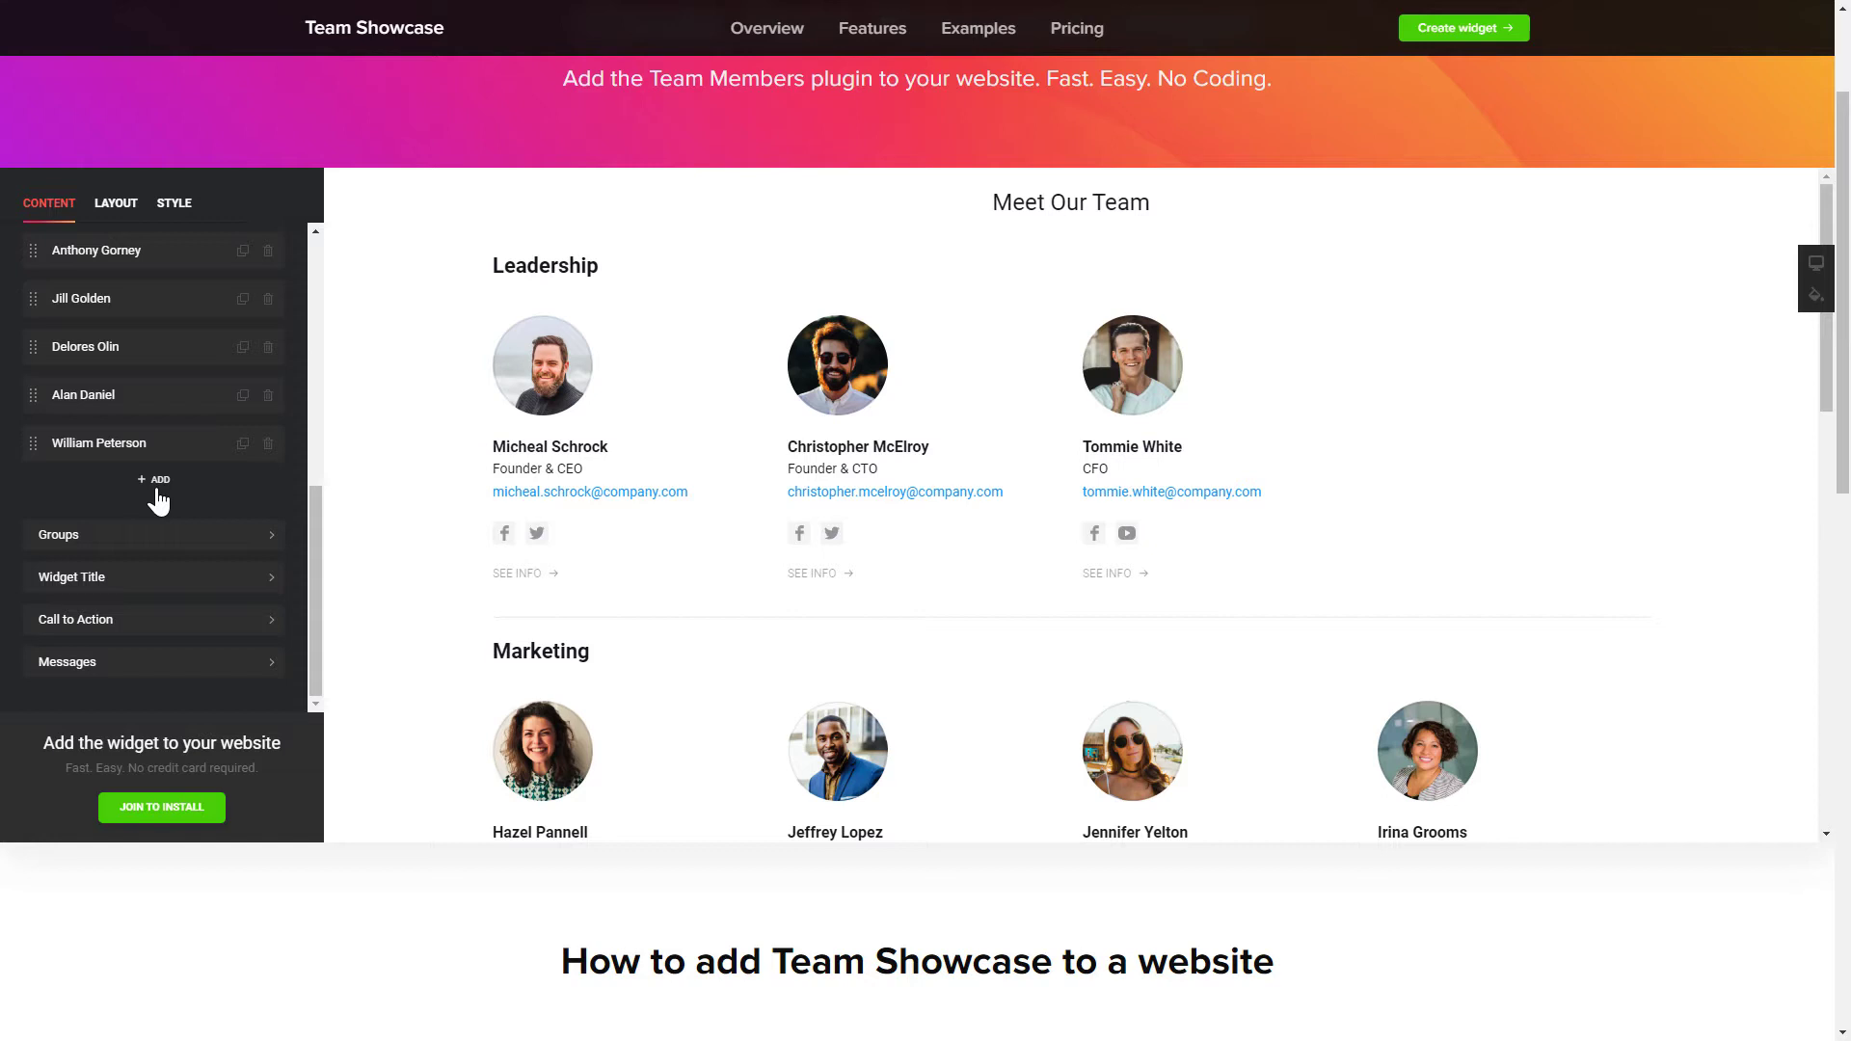
Browse the widget's Layout, Style and Content settings tabs.
{"action": "left_click", "coordinate": [116, 210]}
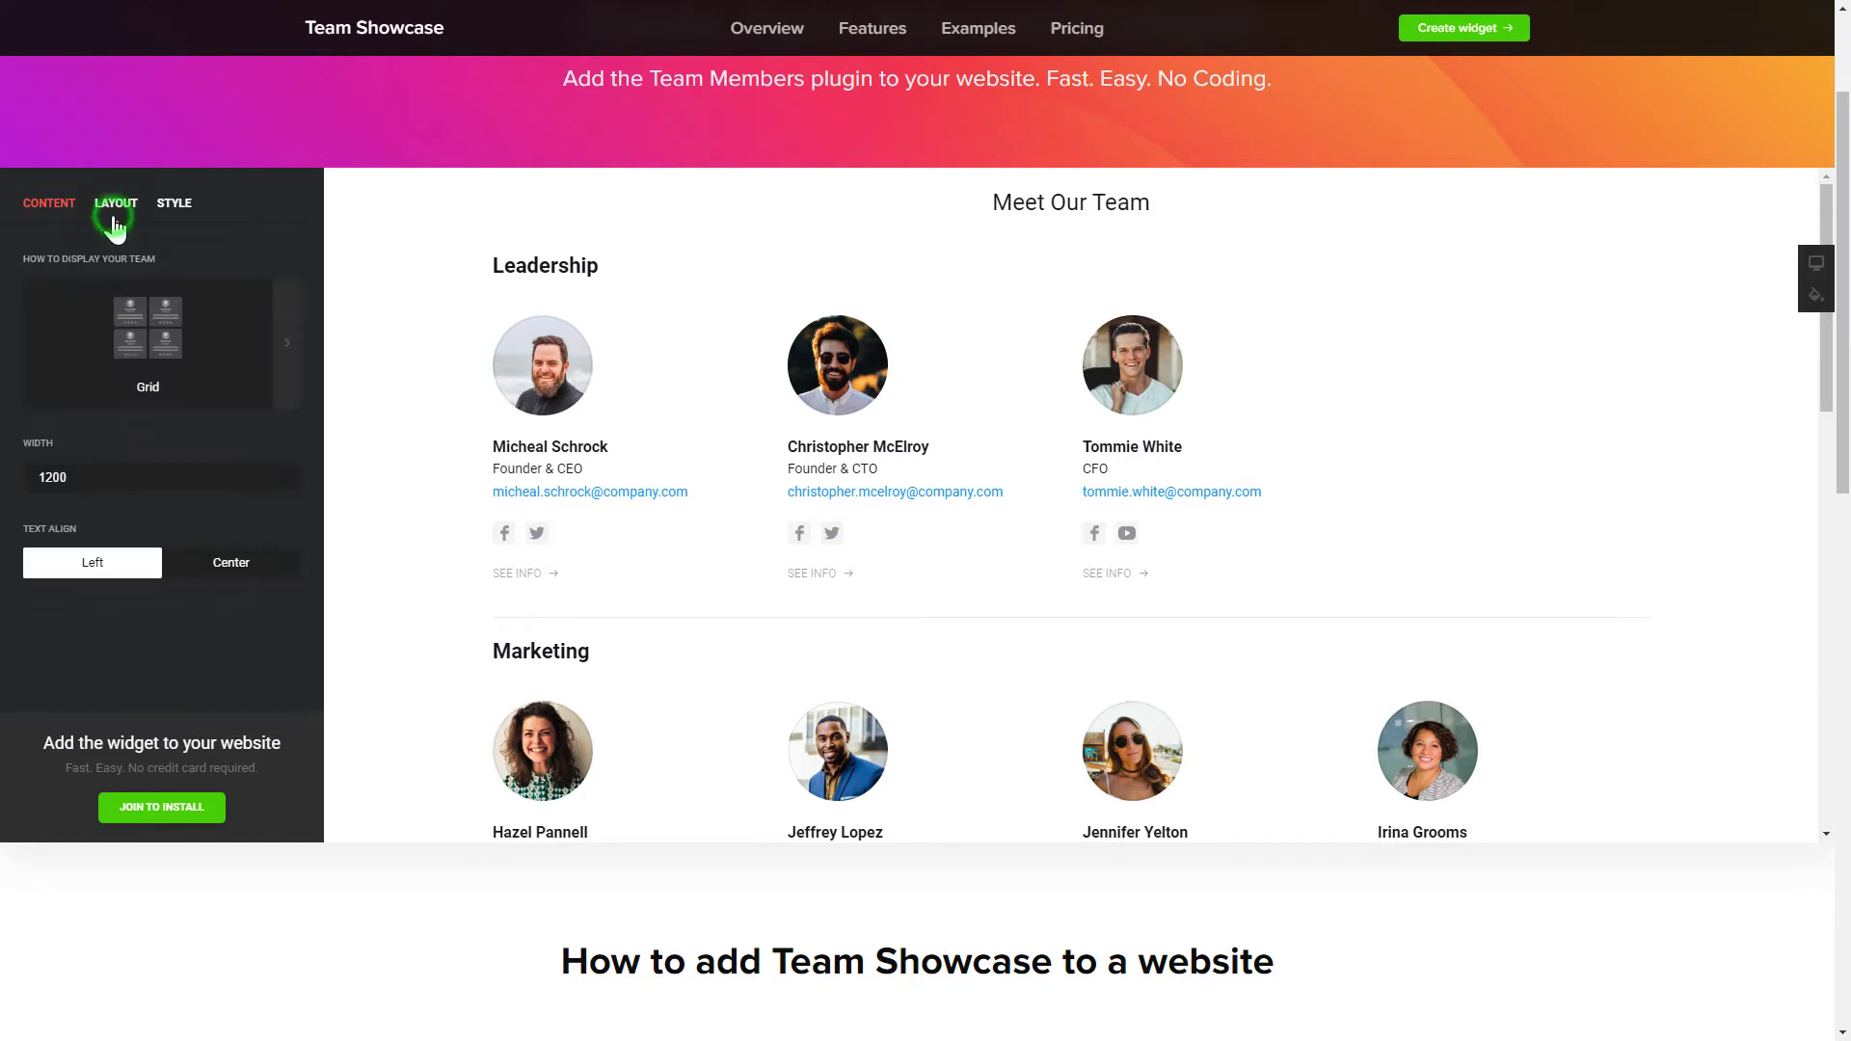
{"action": "left_click", "coordinate": [172, 217]}
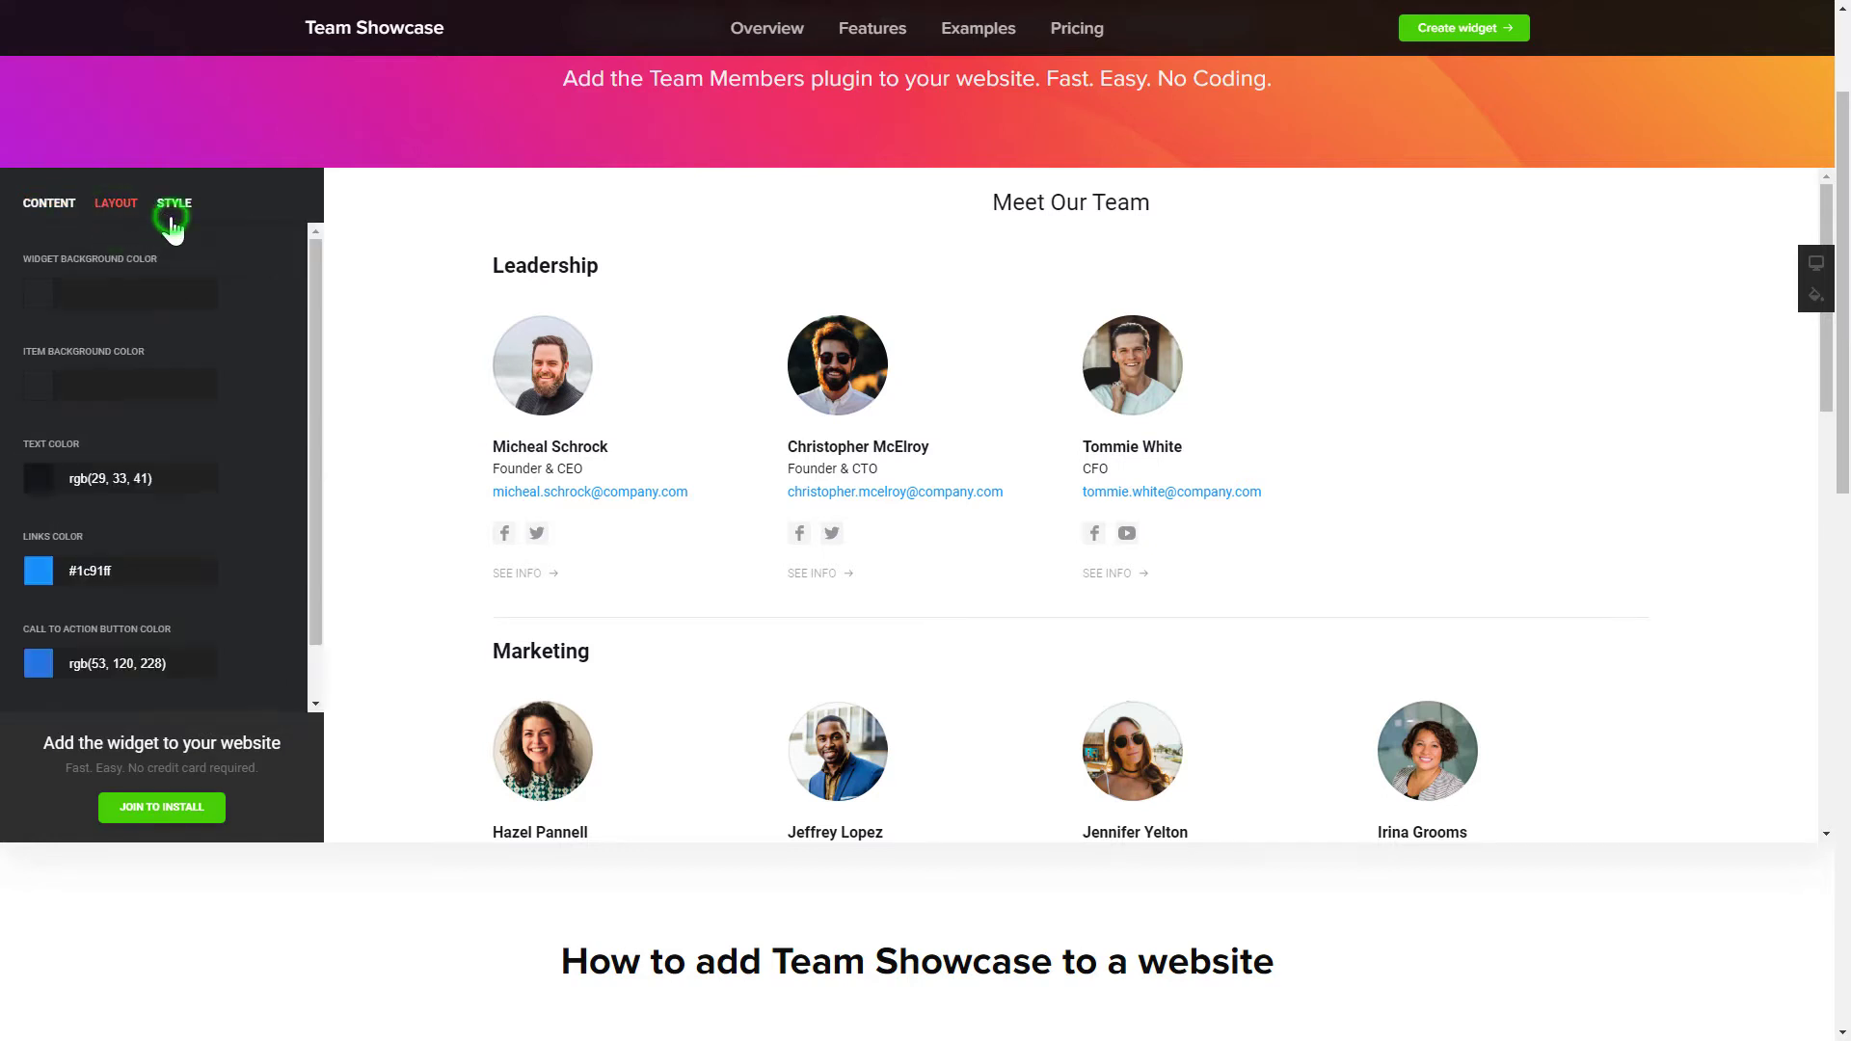
{"action": "left_click", "coordinate": [50, 209]}
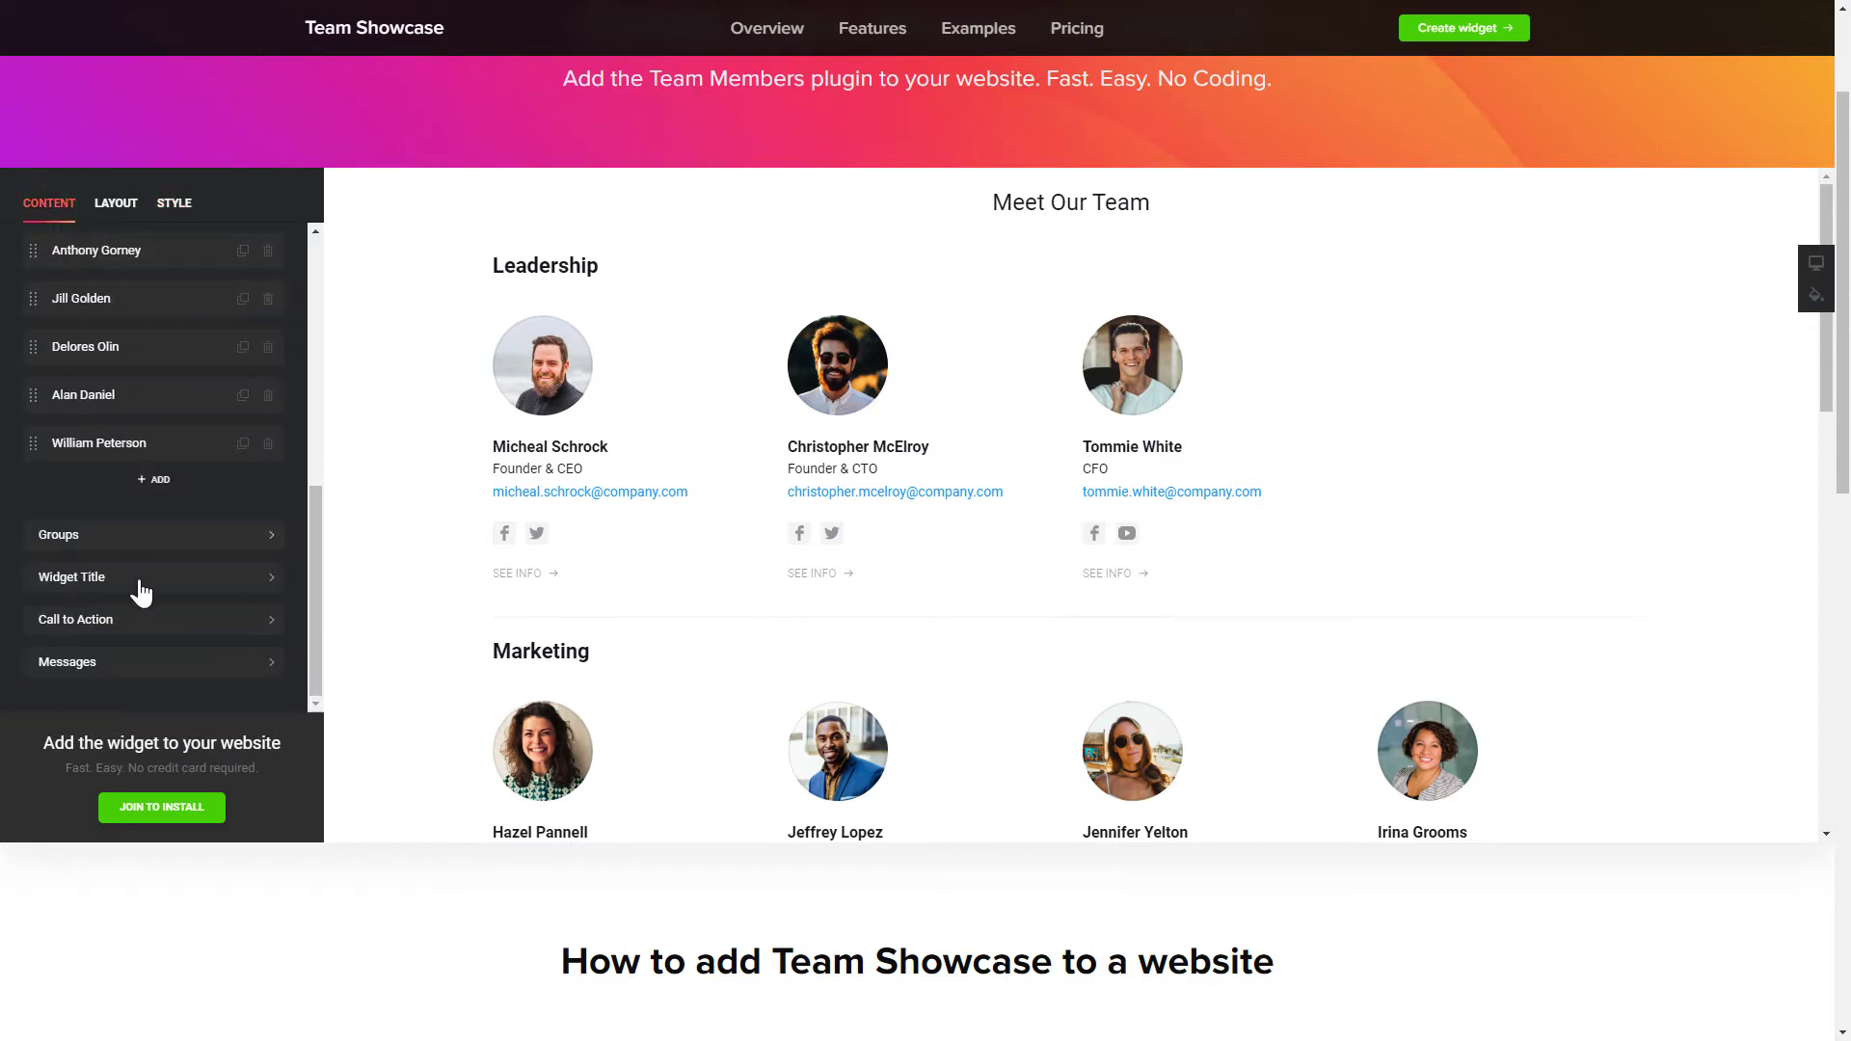
Sign up for an Elfsight account with an email and password to install the widget.
{"action": "left_click", "coordinate": [155, 819]}
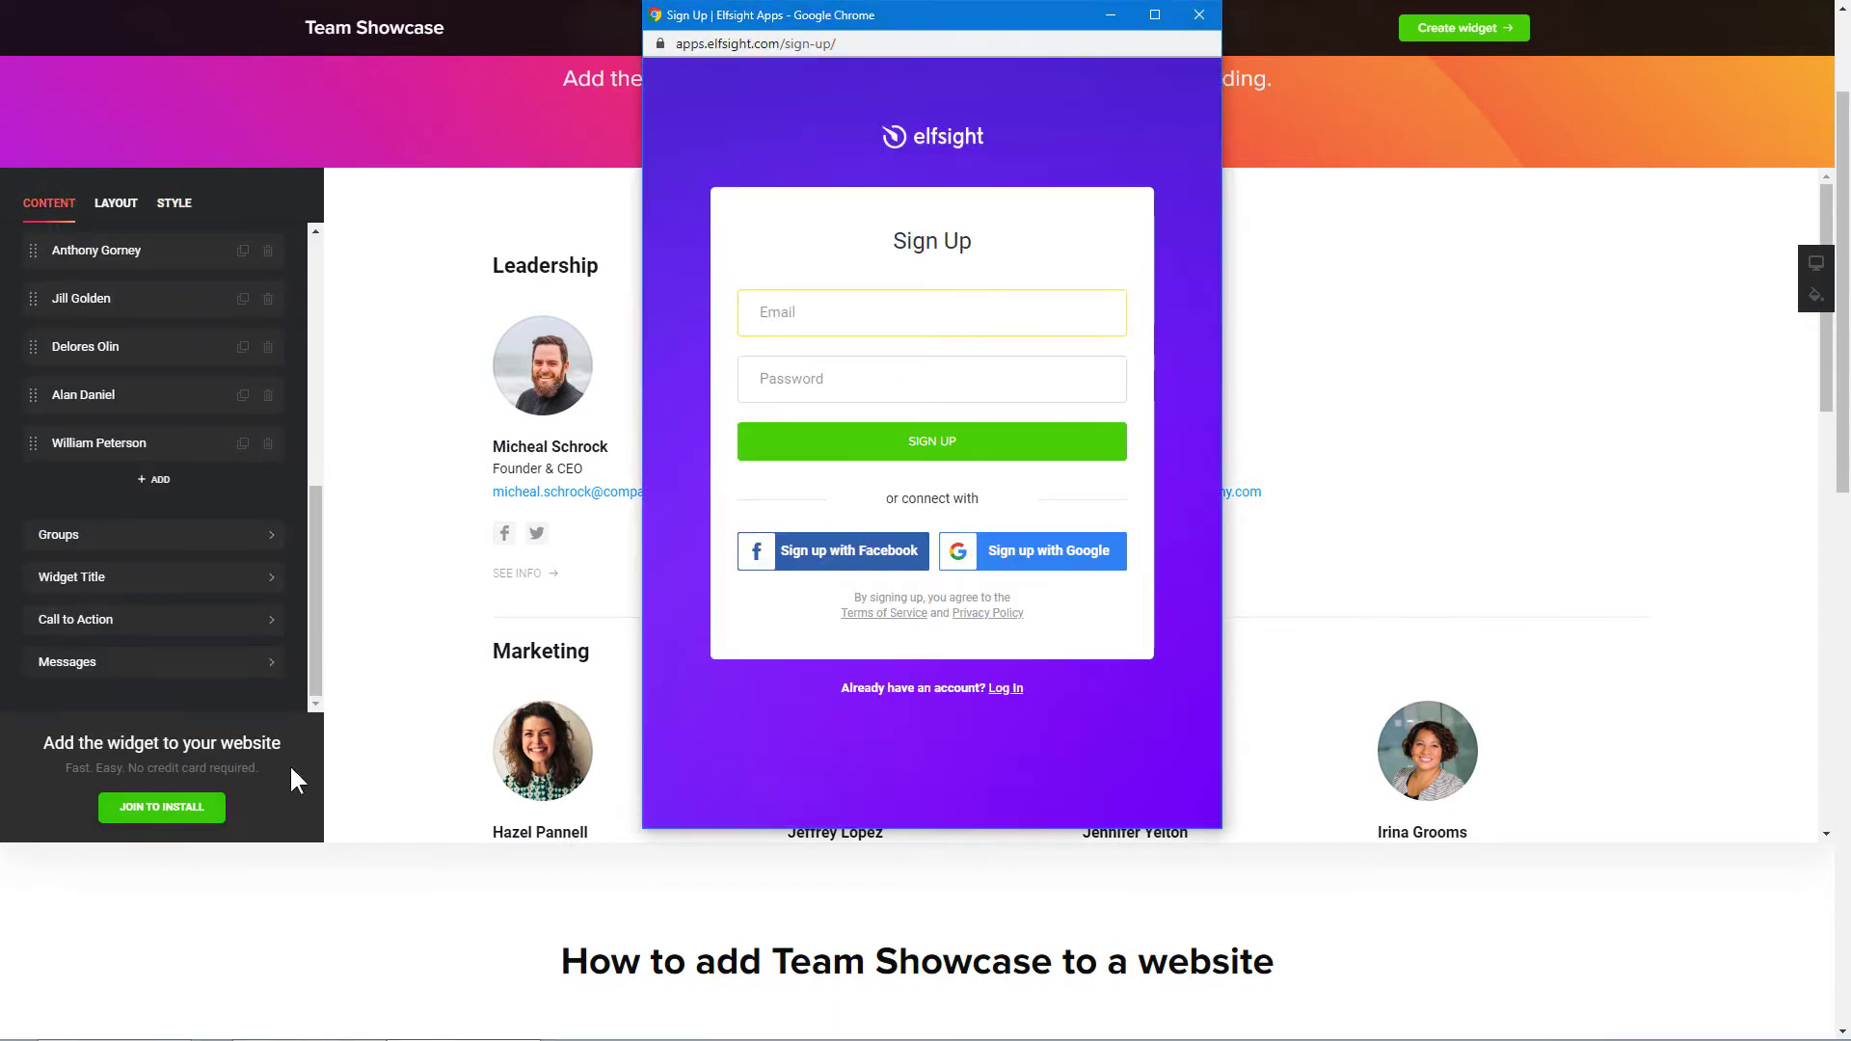
{"action": "left_click", "coordinate": [1091, 313]}
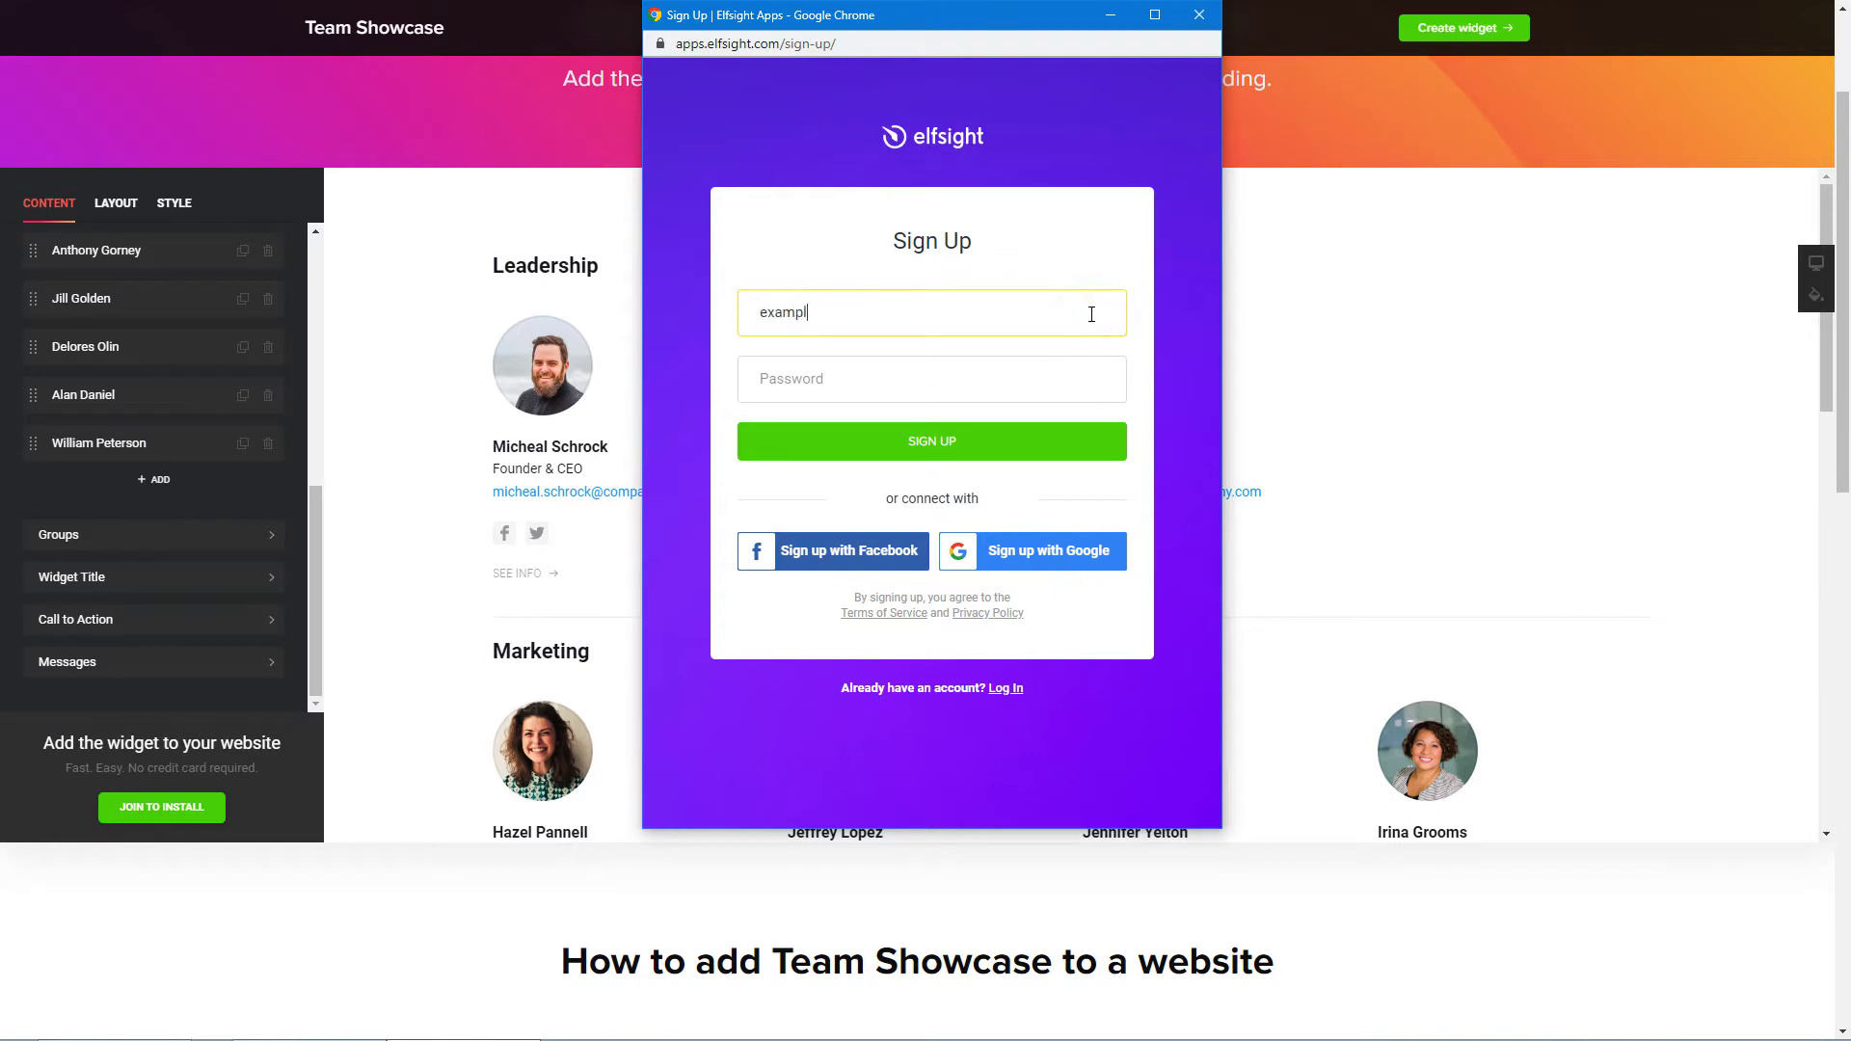
{"action": "type", "text": "e@elf"}
{"action": "left_click", "coordinate": [1089, 380]}
{"action": "left_click", "coordinate": [930, 452]}
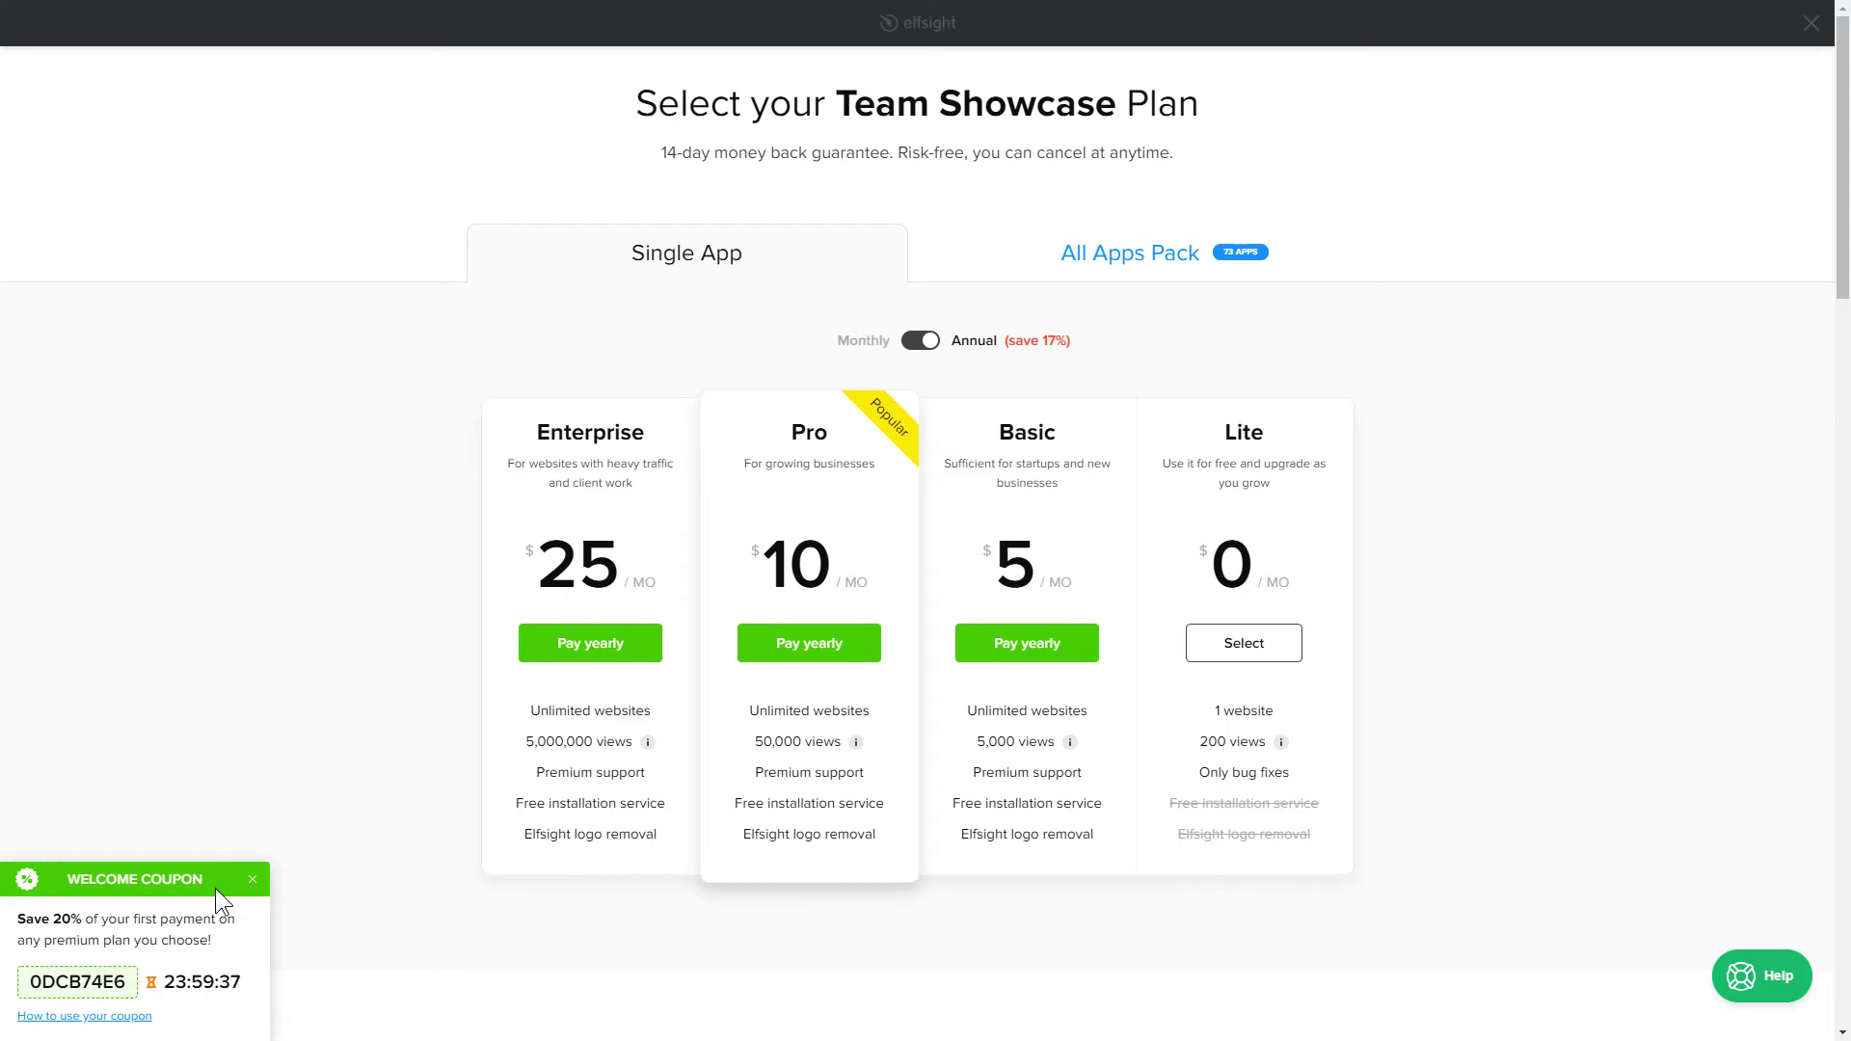
Choose the free Lite plan and copy the widget's embed code.
{"action": "left_click", "coordinate": [1244, 662]}
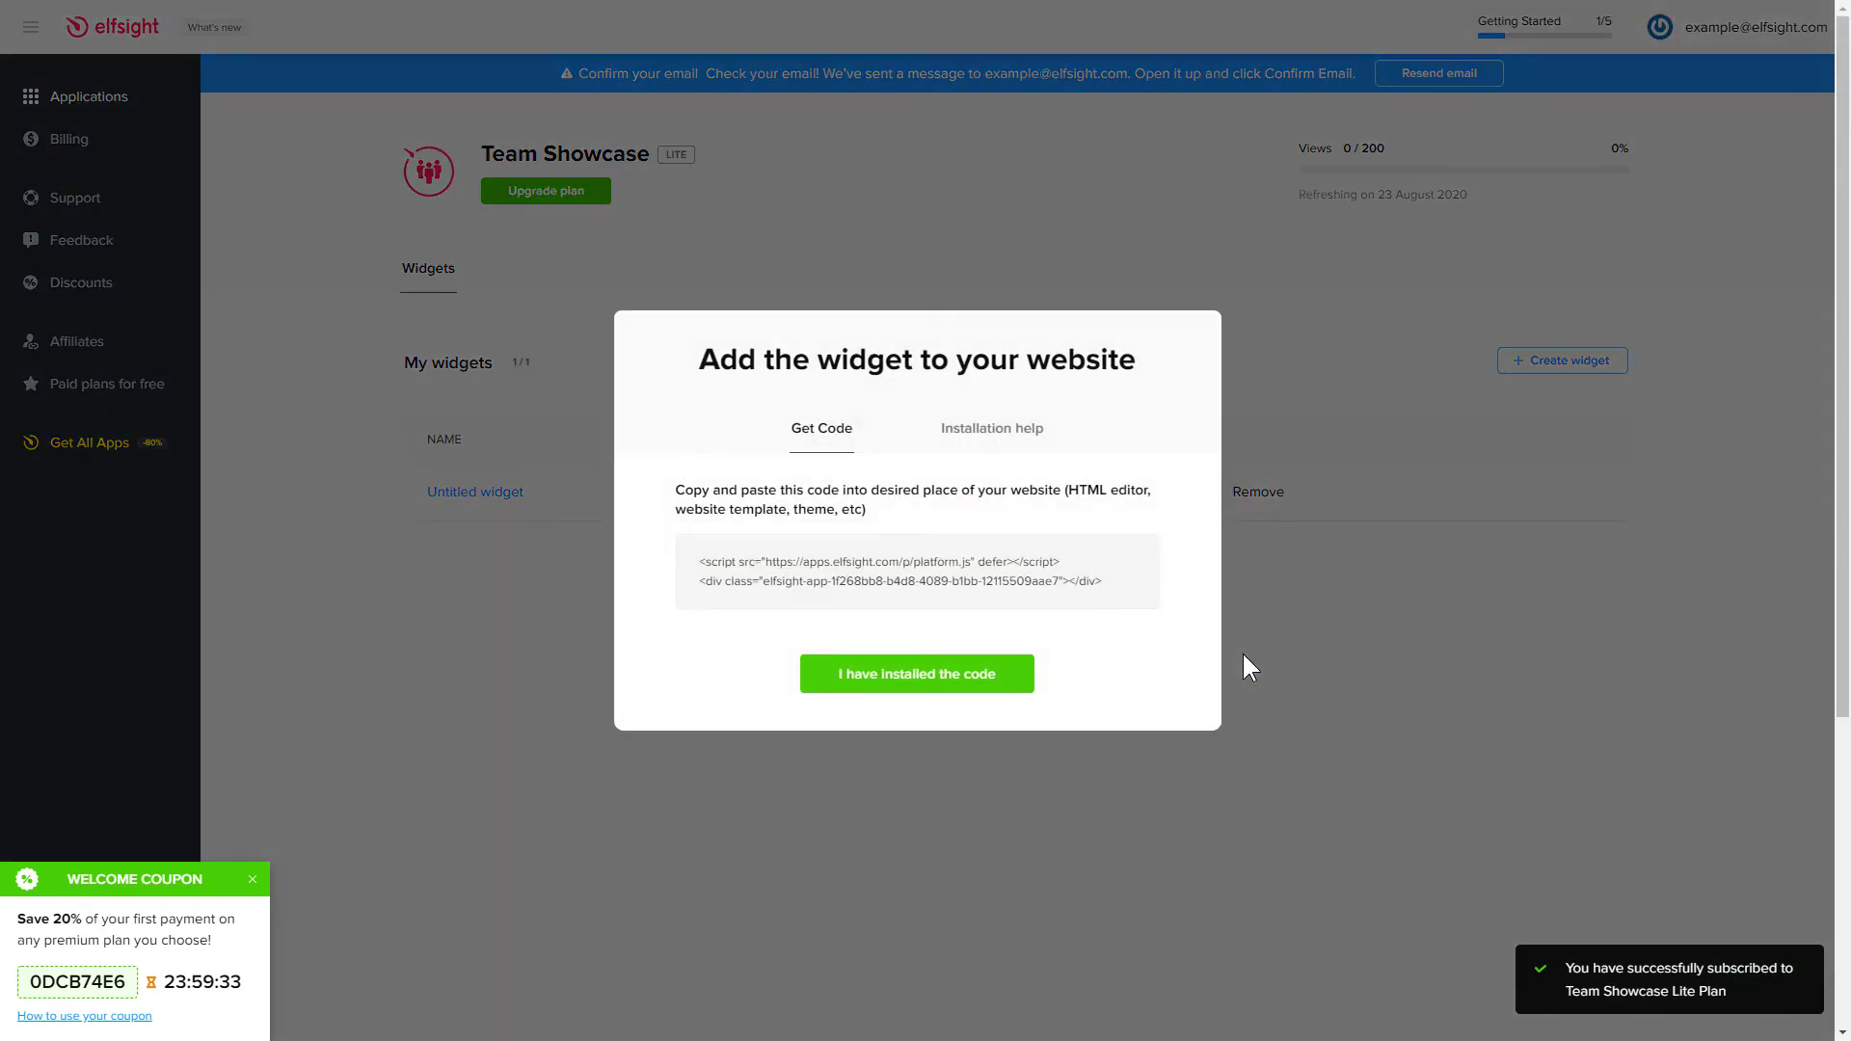
{"action": "left_click", "coordinate": [1124, 586]}
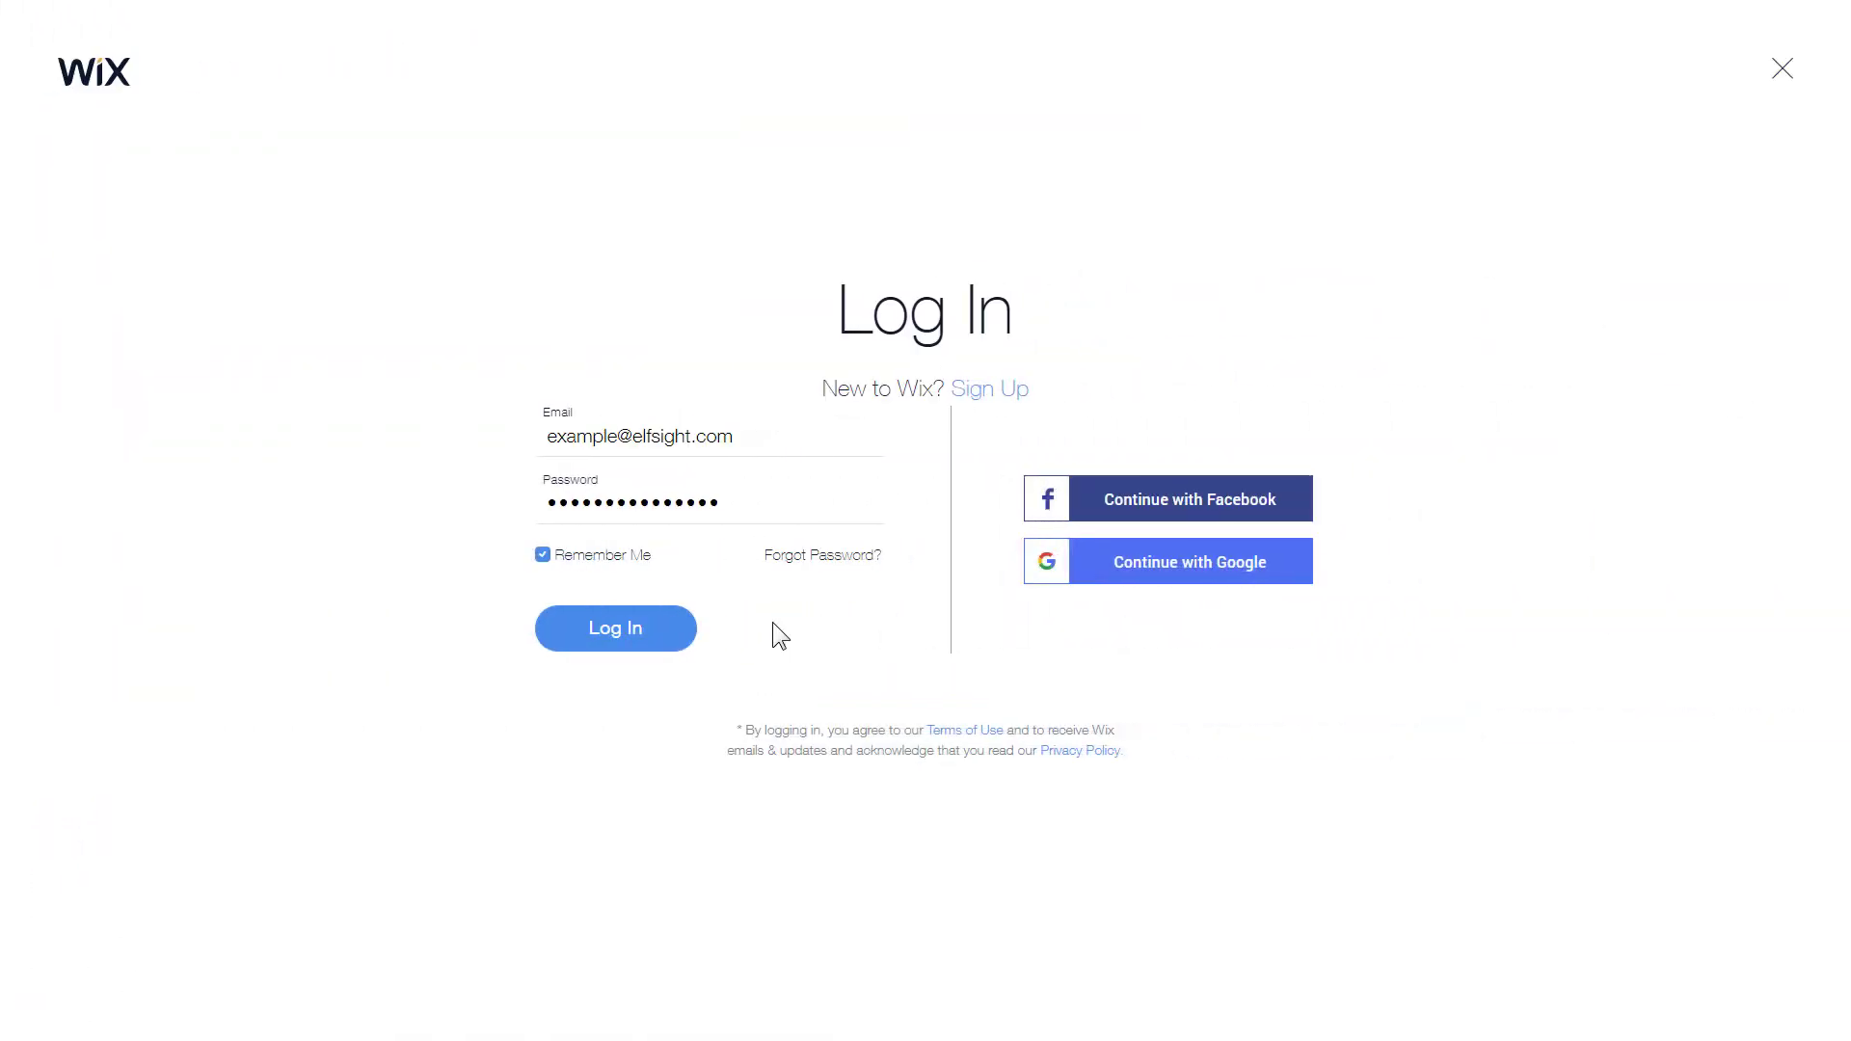
Log in to Wix and open the Mojave Desert site in the editor.
{"action": "left_click", "coordinate": [619, 645]}
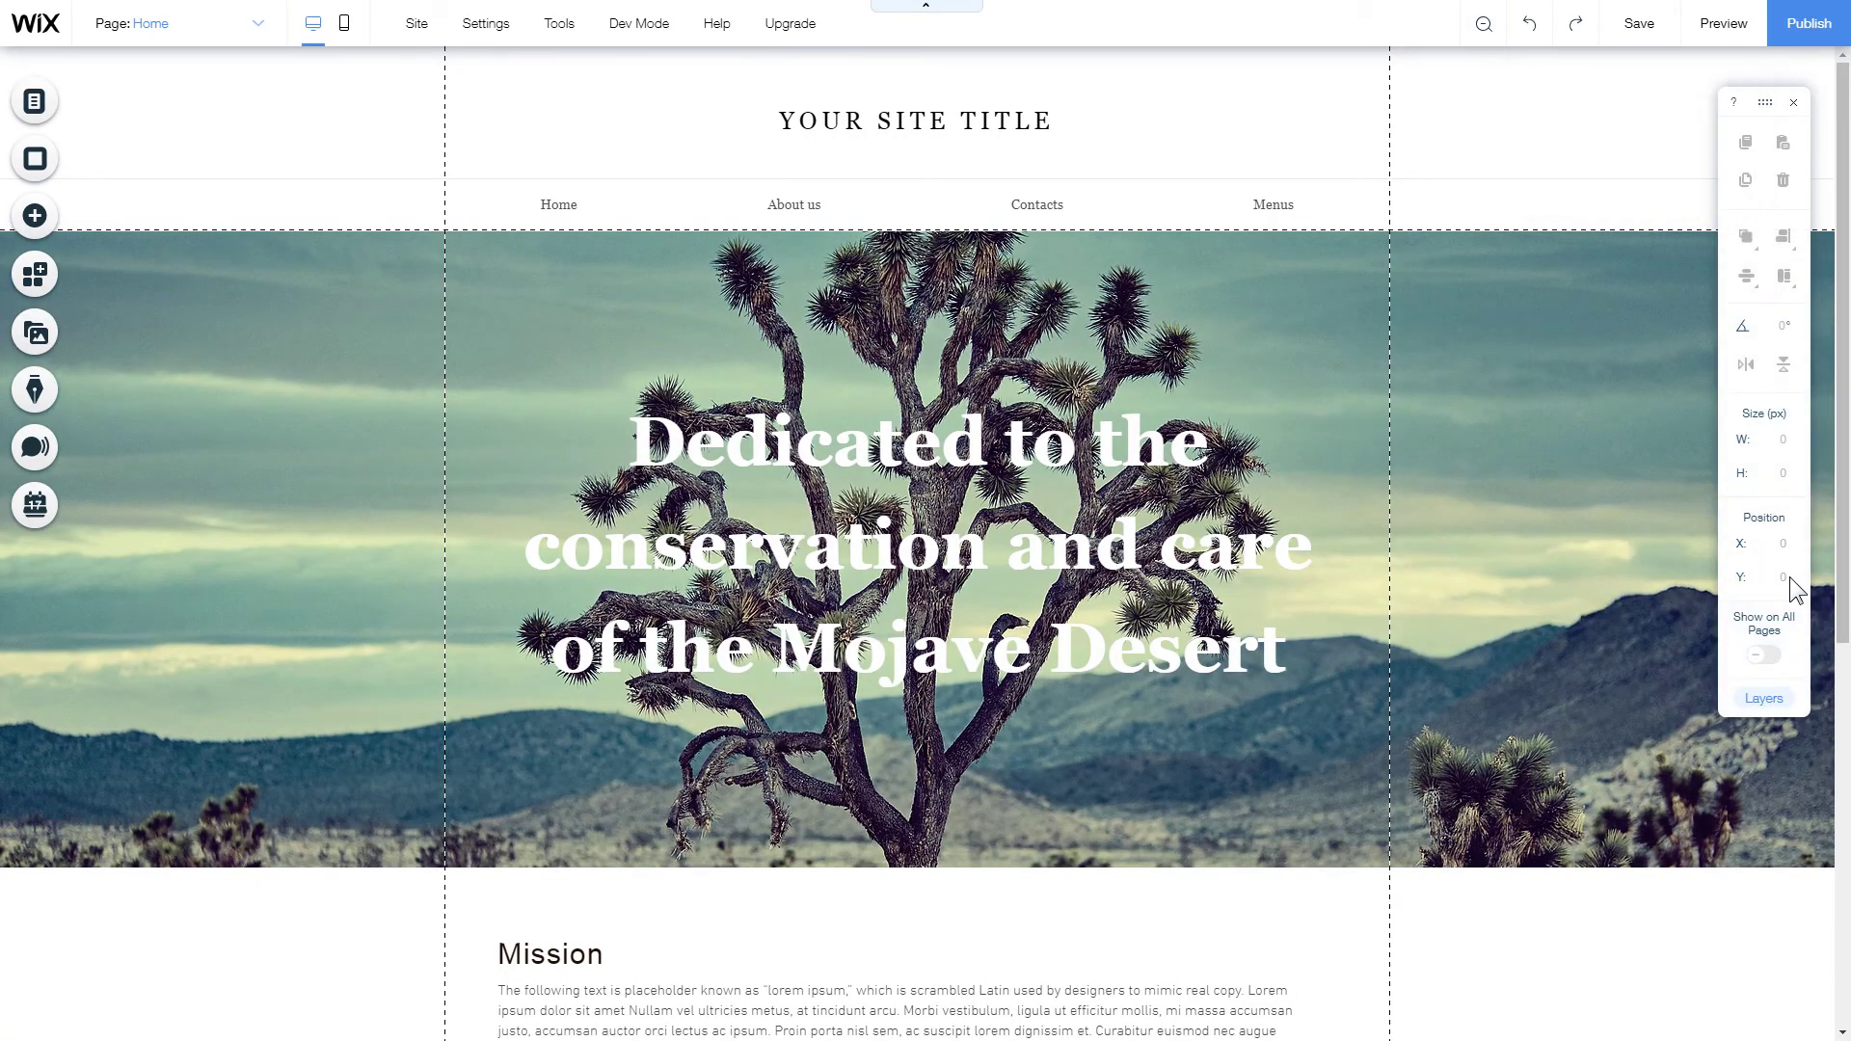
{"action": "left_click_drag", "start_coordinate": [1839, 583], "coordinate": [1840, 854]}
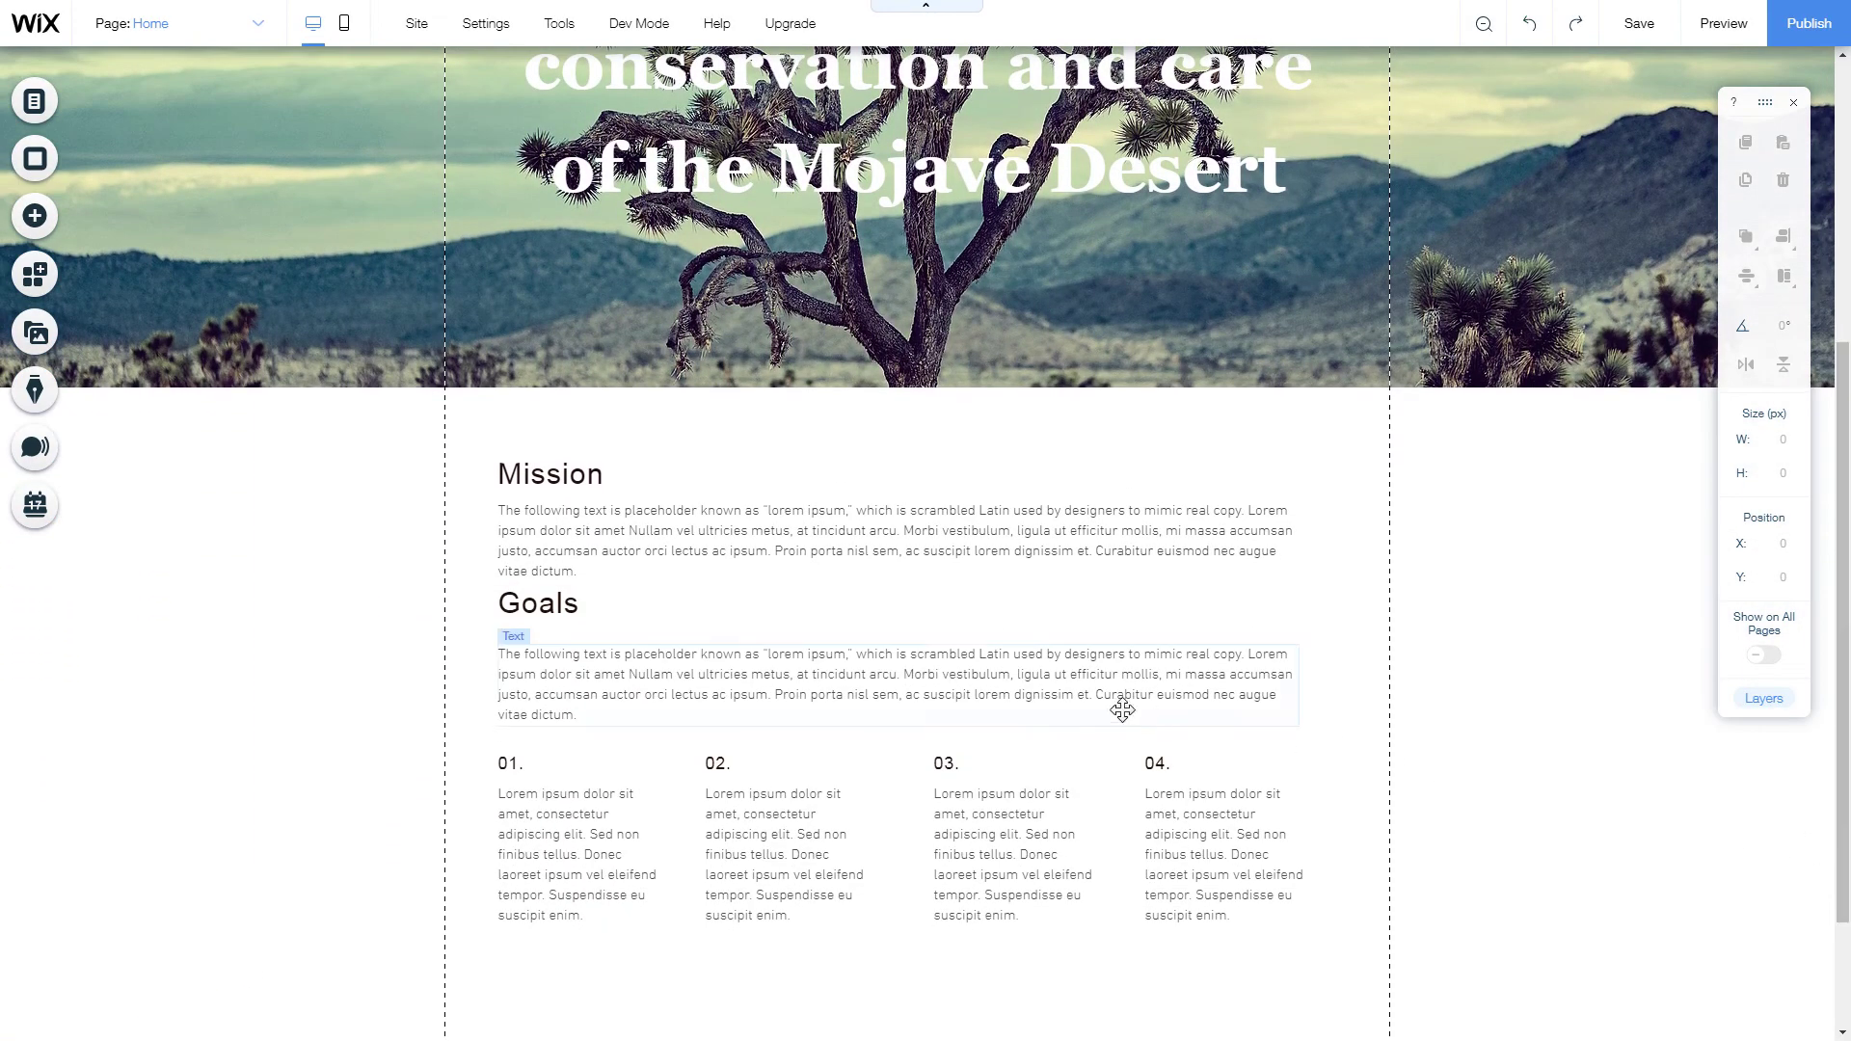
Move the Goals heading down and place a 980x475 HTML iframe at the left edge under Mission.
{"action": "left_click", "coordinate": [768, 611]}
{"action": "left_click_drag", "start_coordinate": [775, 613], "coordinate": [760, 1035]}
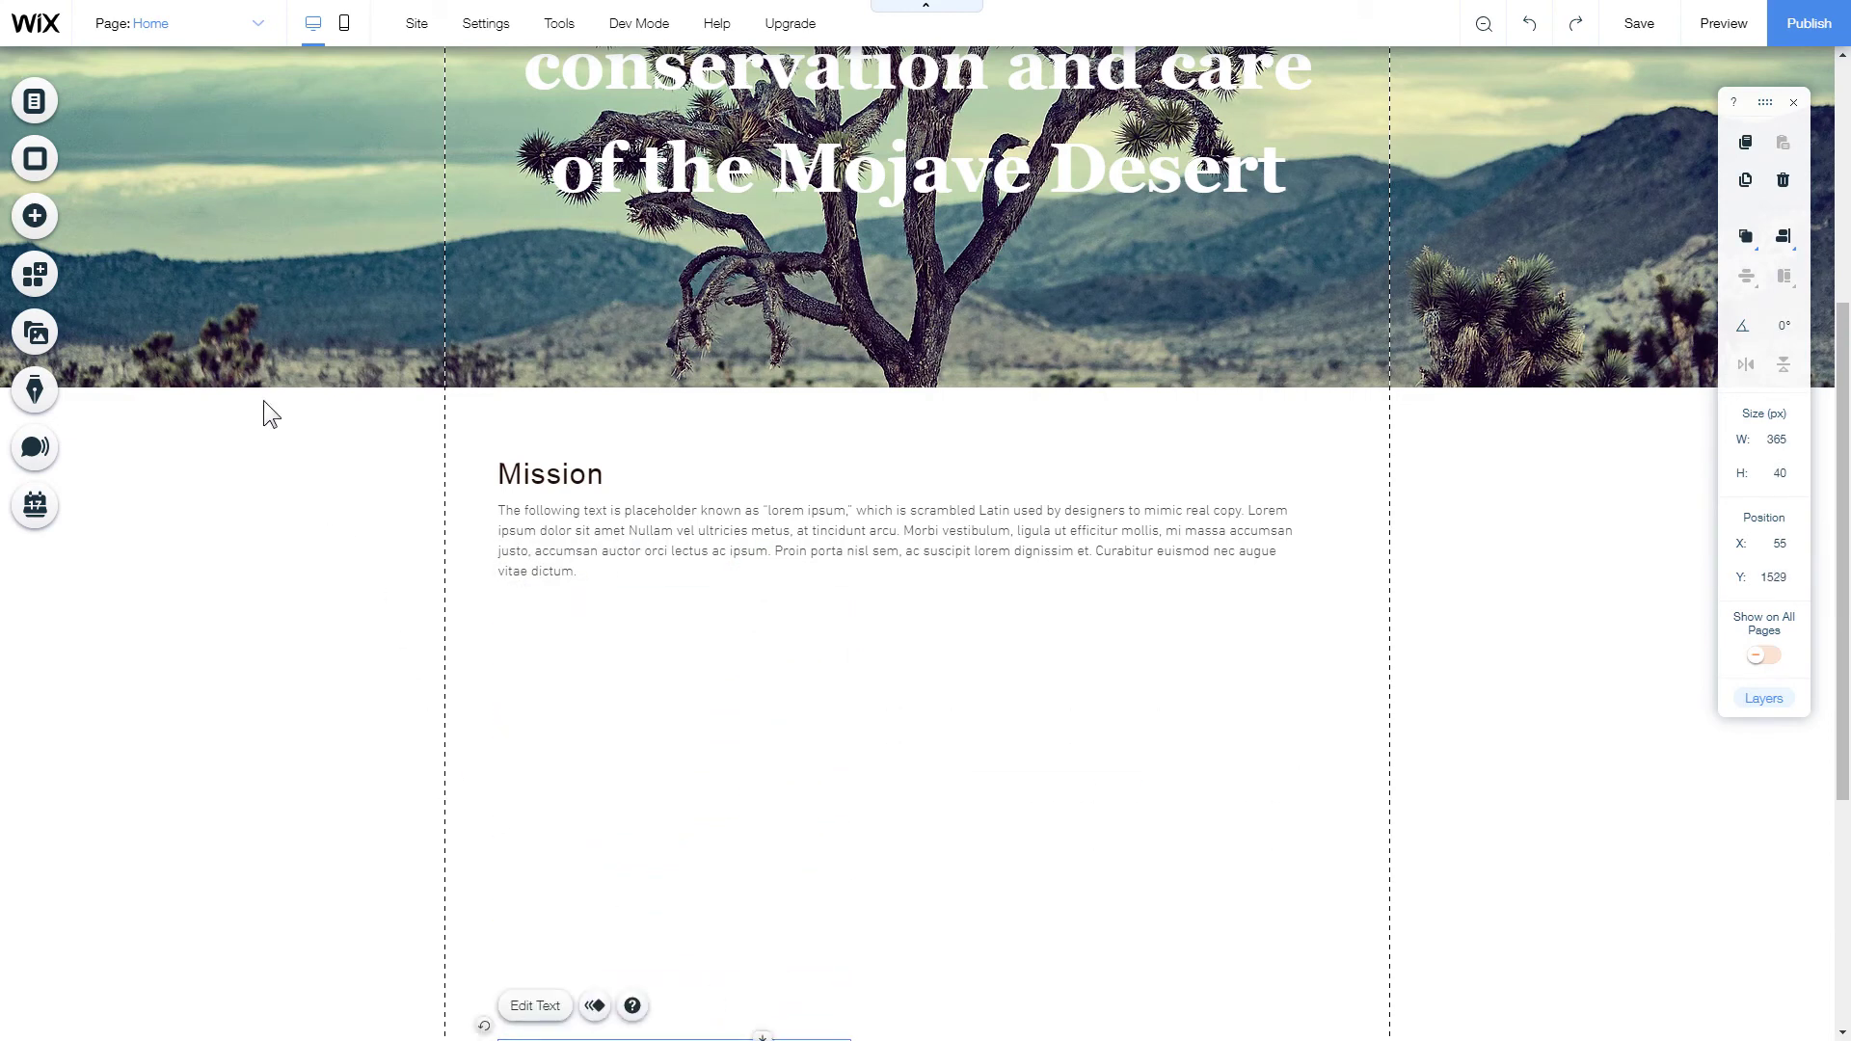
{"action": "left_click", "coordinate": [41, 224]}
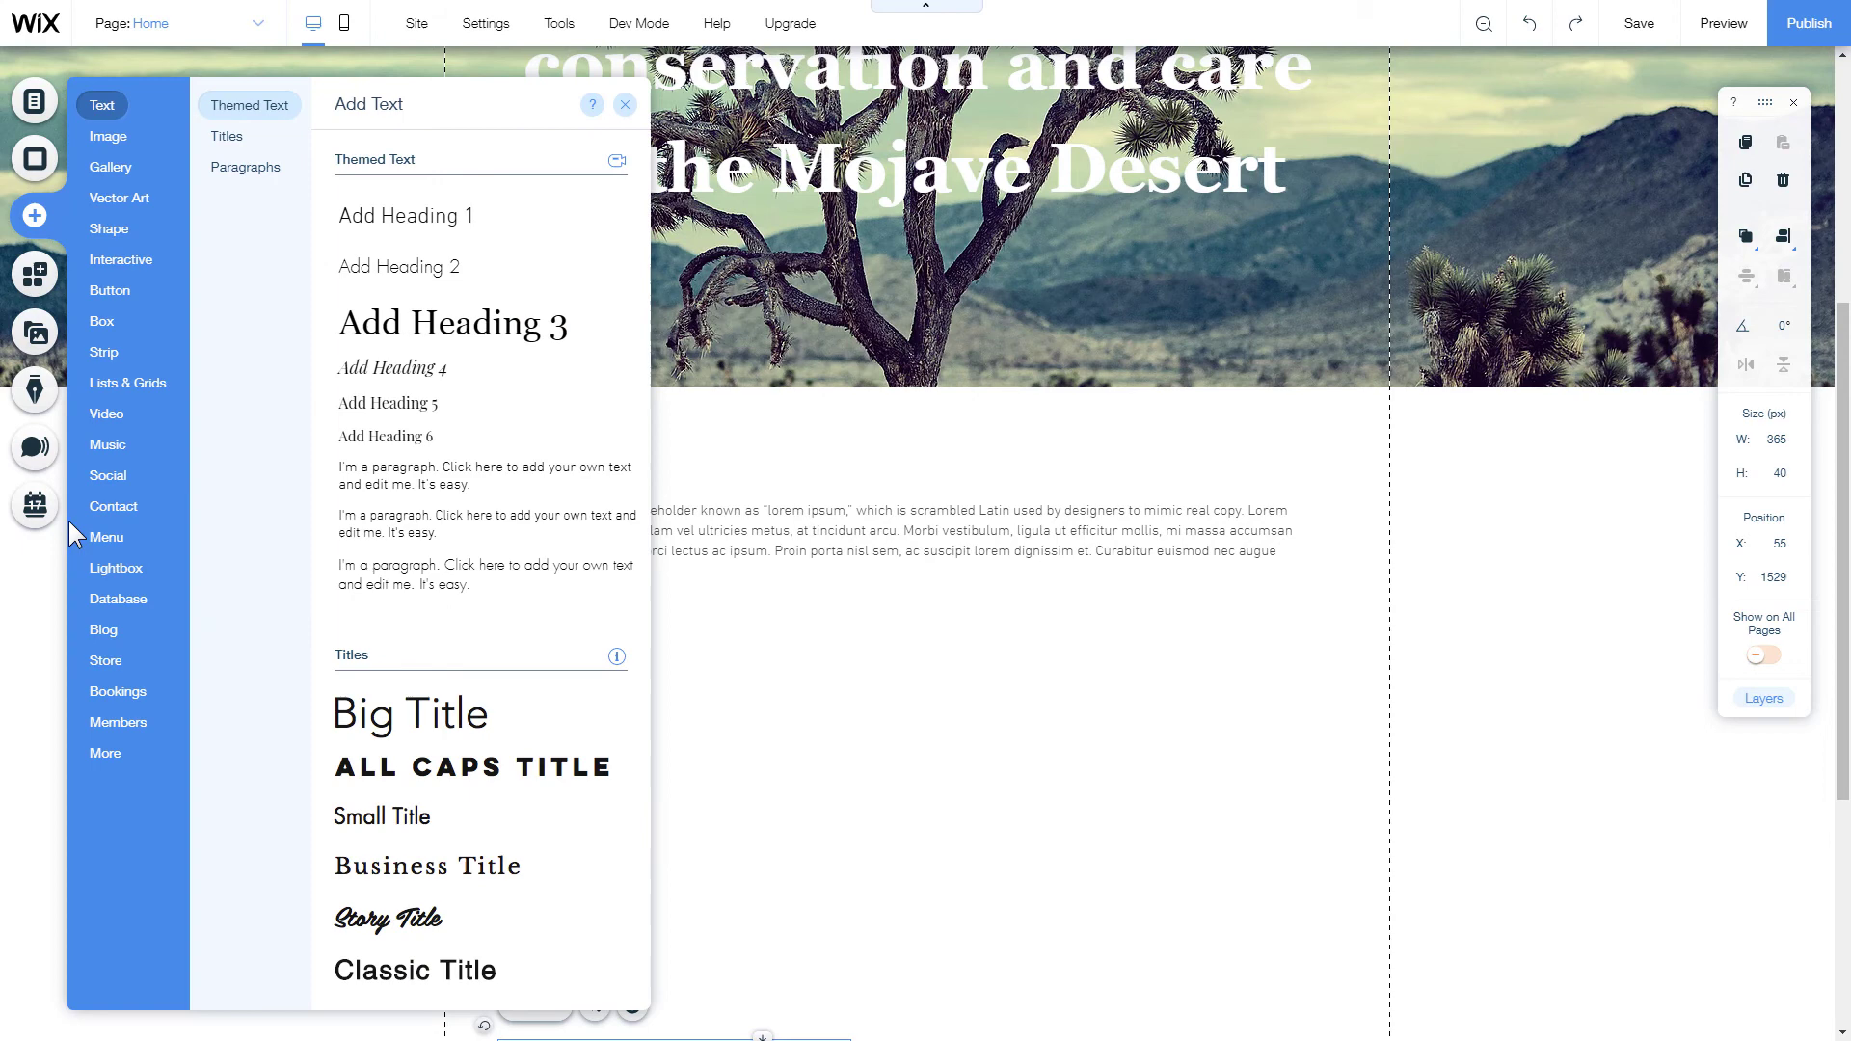
{"action": "left_click", "coordinate": [101, 753]}
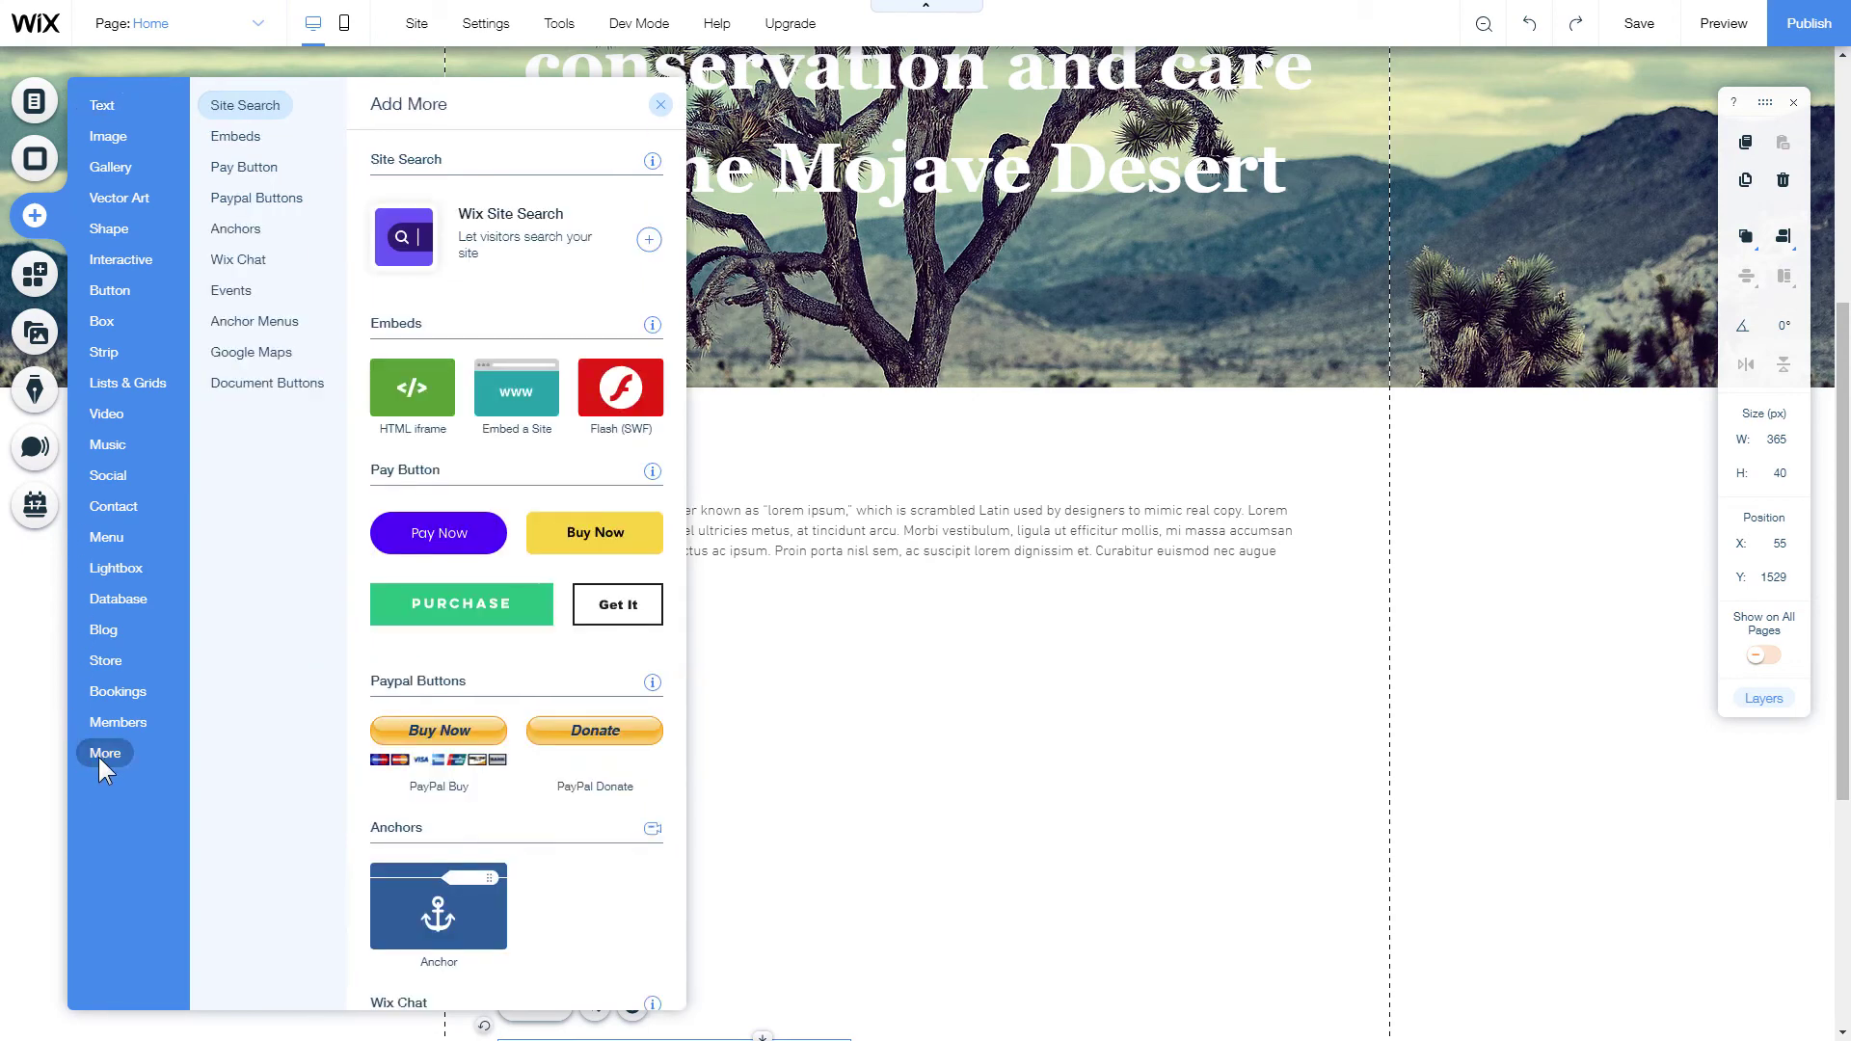
{"action": "left_click", "coordinate": [412, 419]}
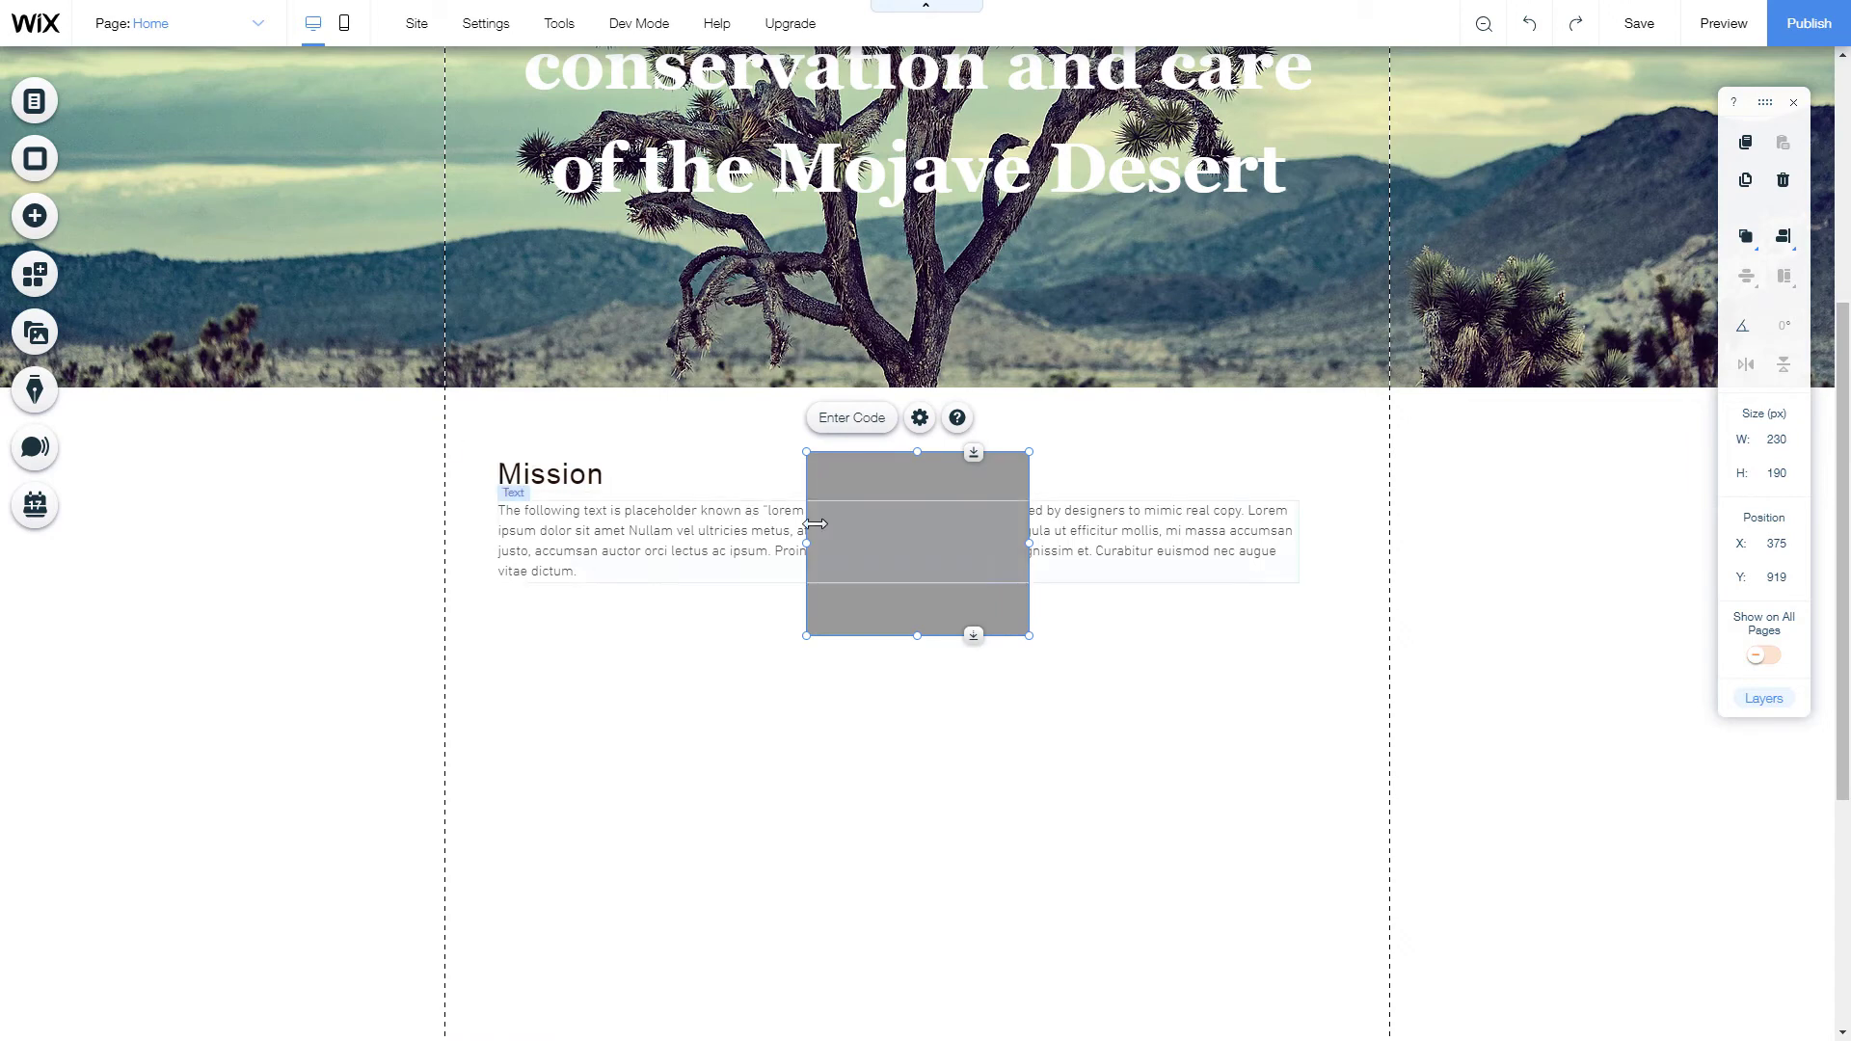
{"action": "left_click_drag", "start_coordinate": [880, 562], "coordinate": [560, 685]}
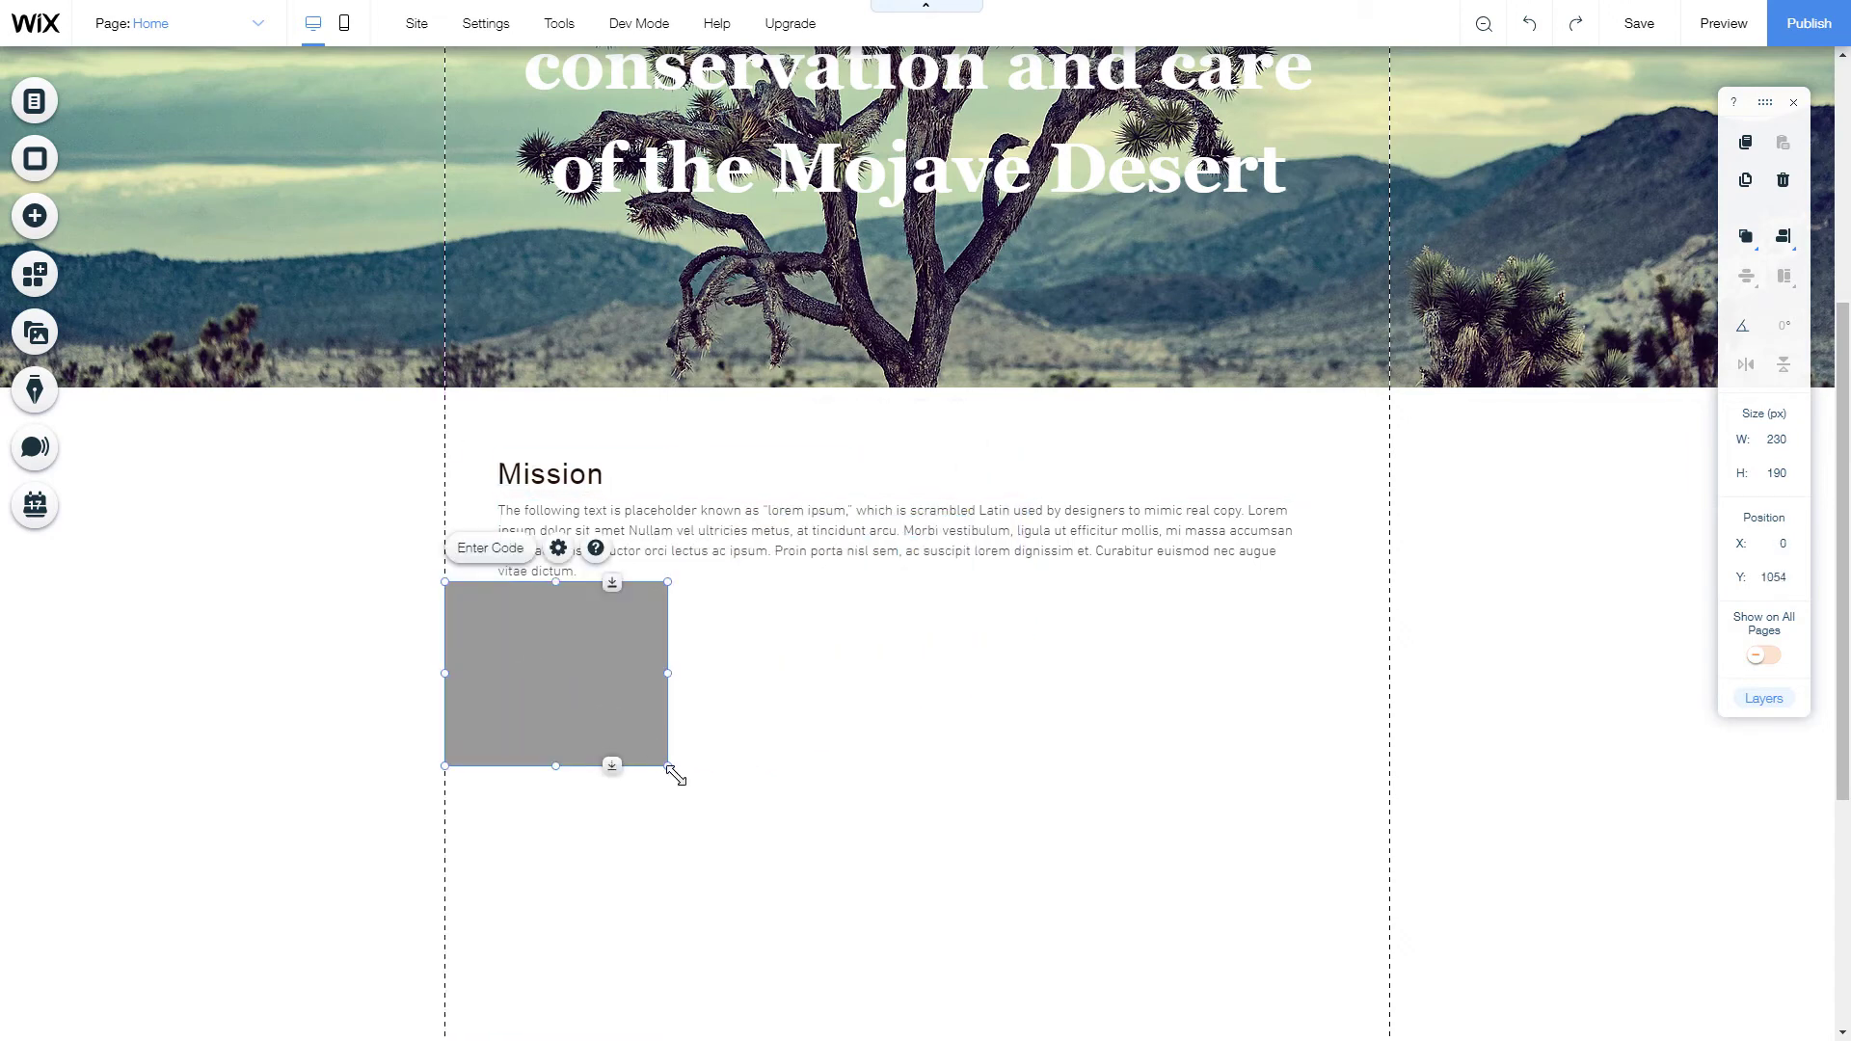
{"action": "left_click_drag", "start_coordinate": [667, 765], "coordinate": [1388, 1035]}
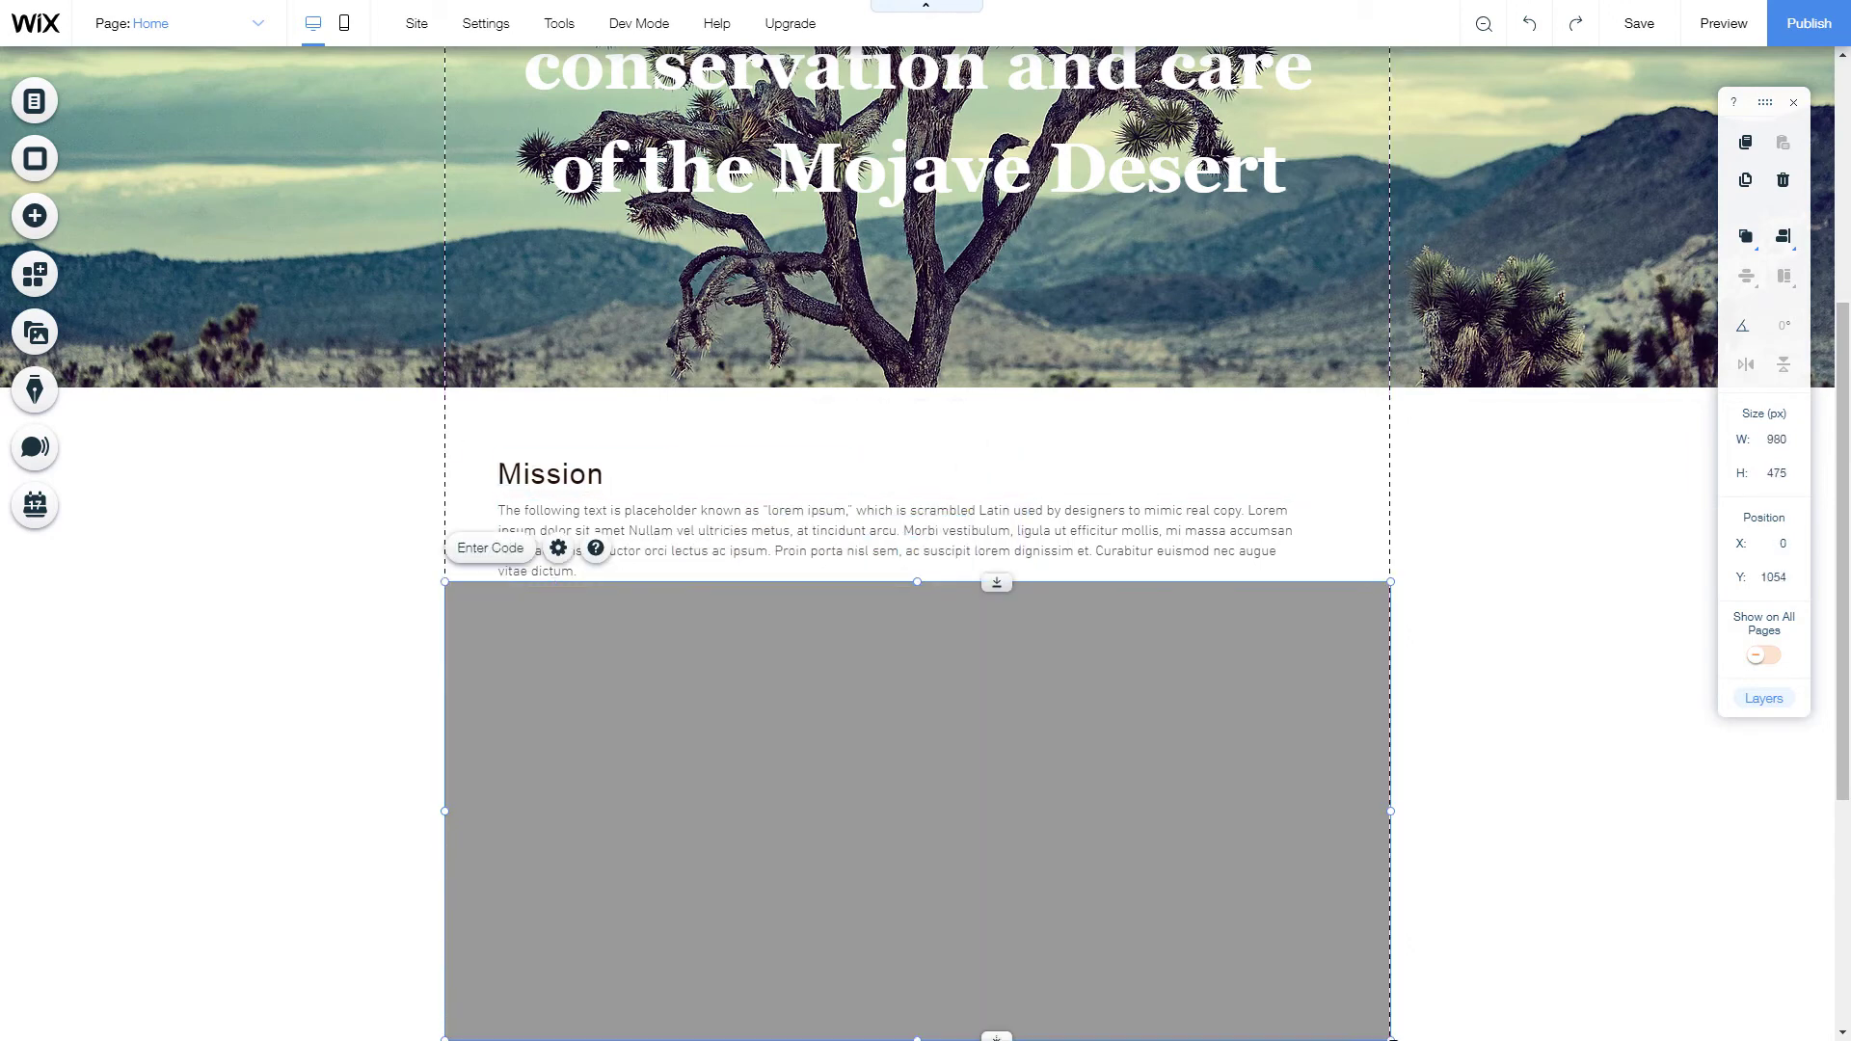
Paste the Elfsight embed code into the HTML iframe, apply it, and publish the site.
{"action": "left_click", "coordinate": [492, 557]}
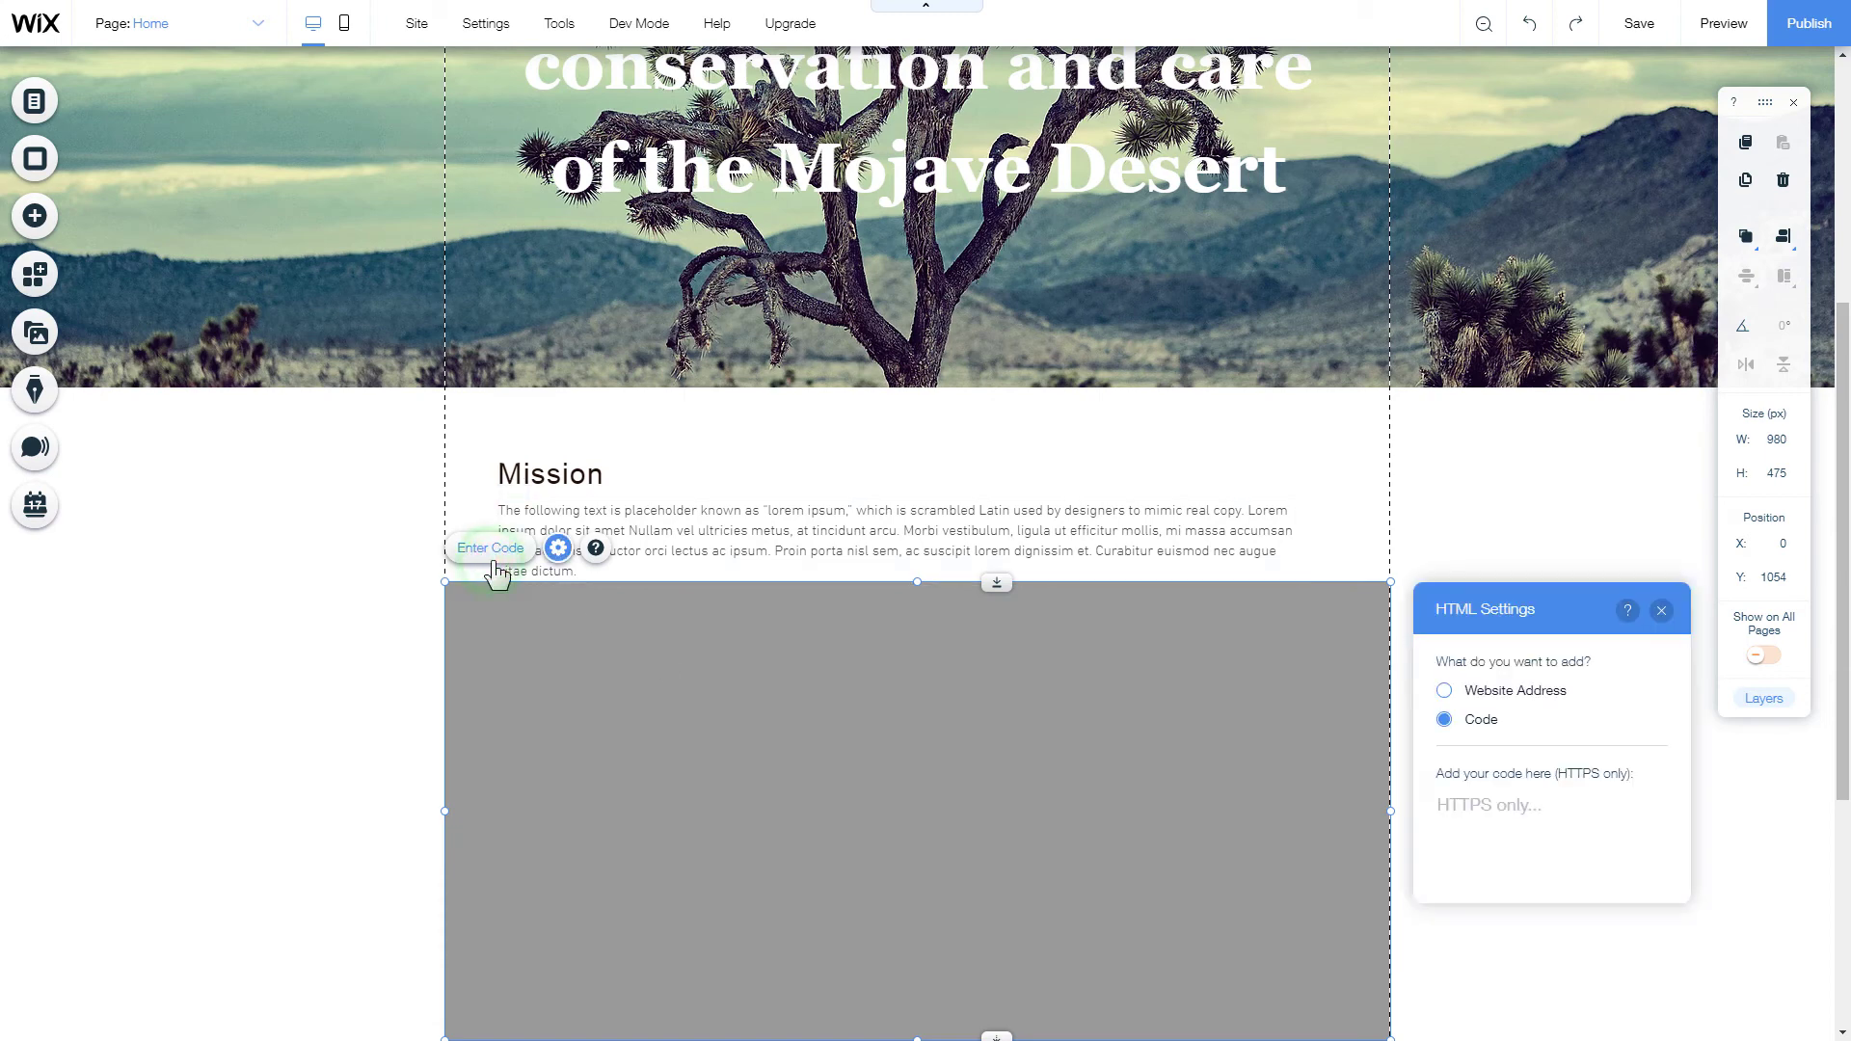
{"action": "right_click", "coordinate": [1478, 825]}
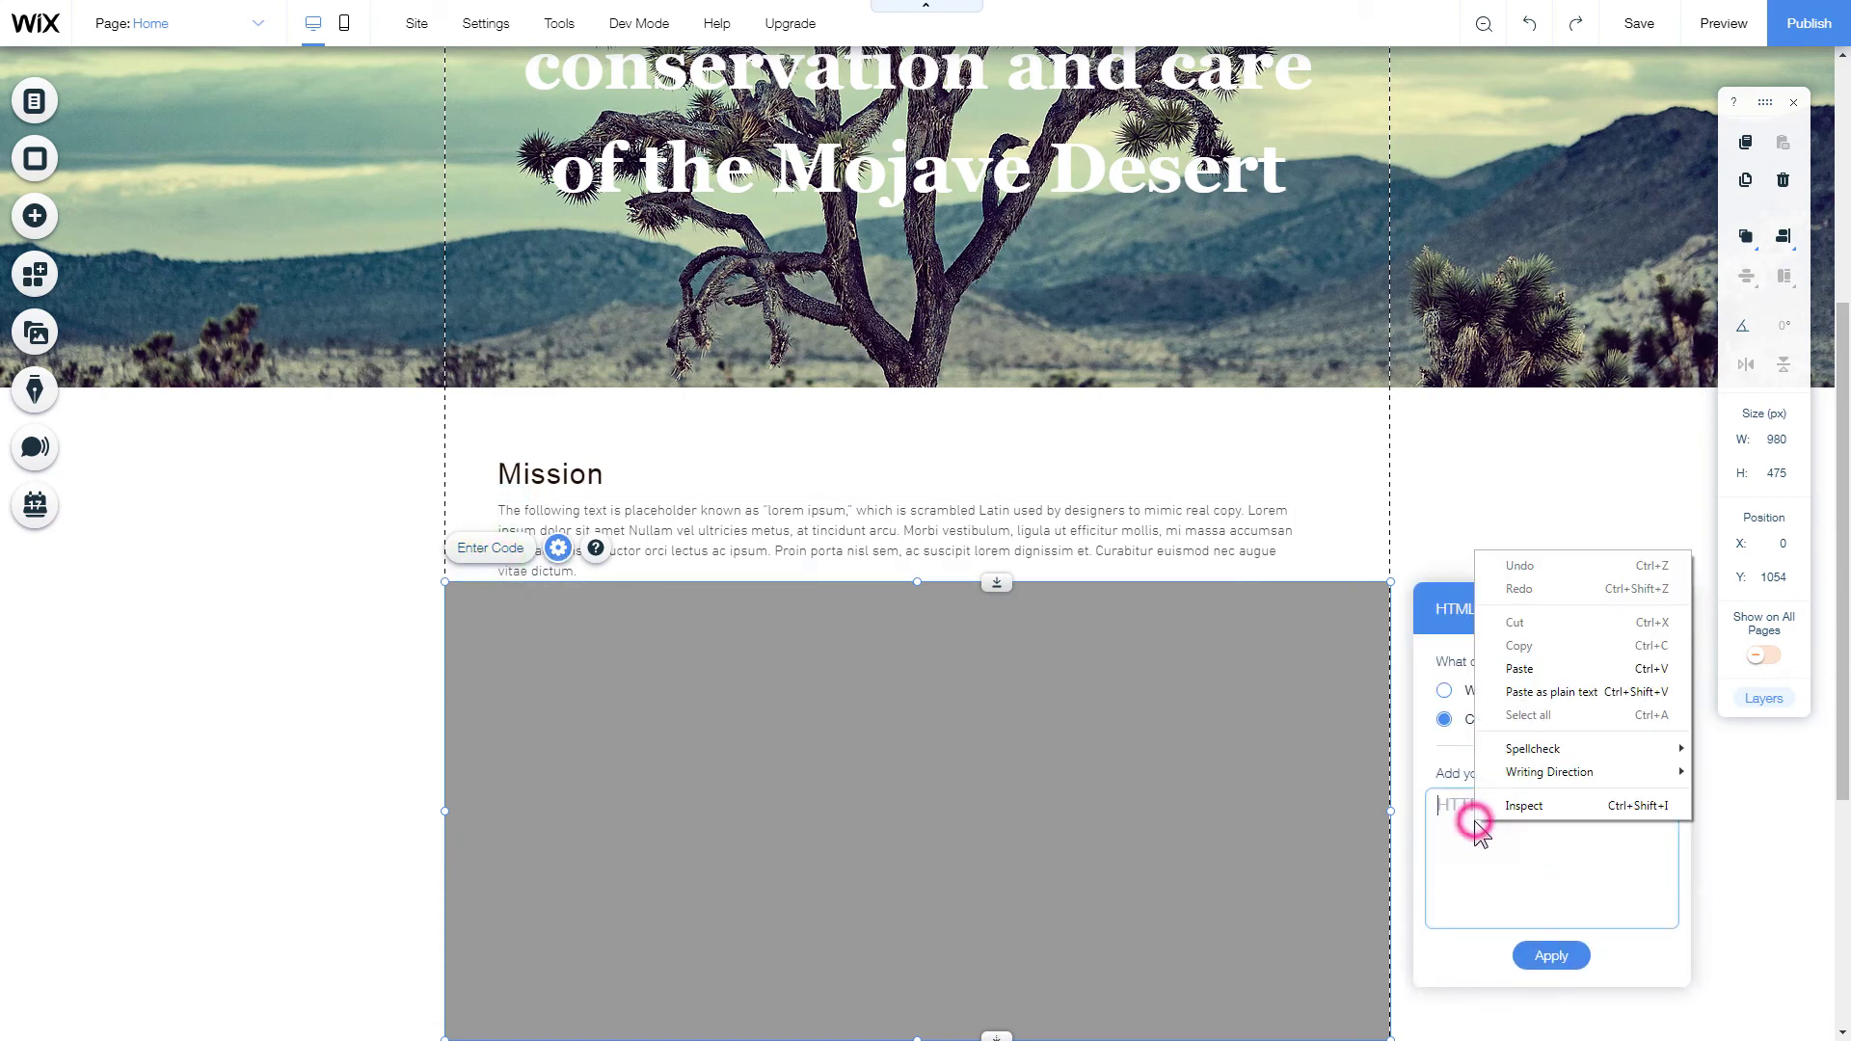
{"action": "left_click", "coordinate": [1518, 668]}
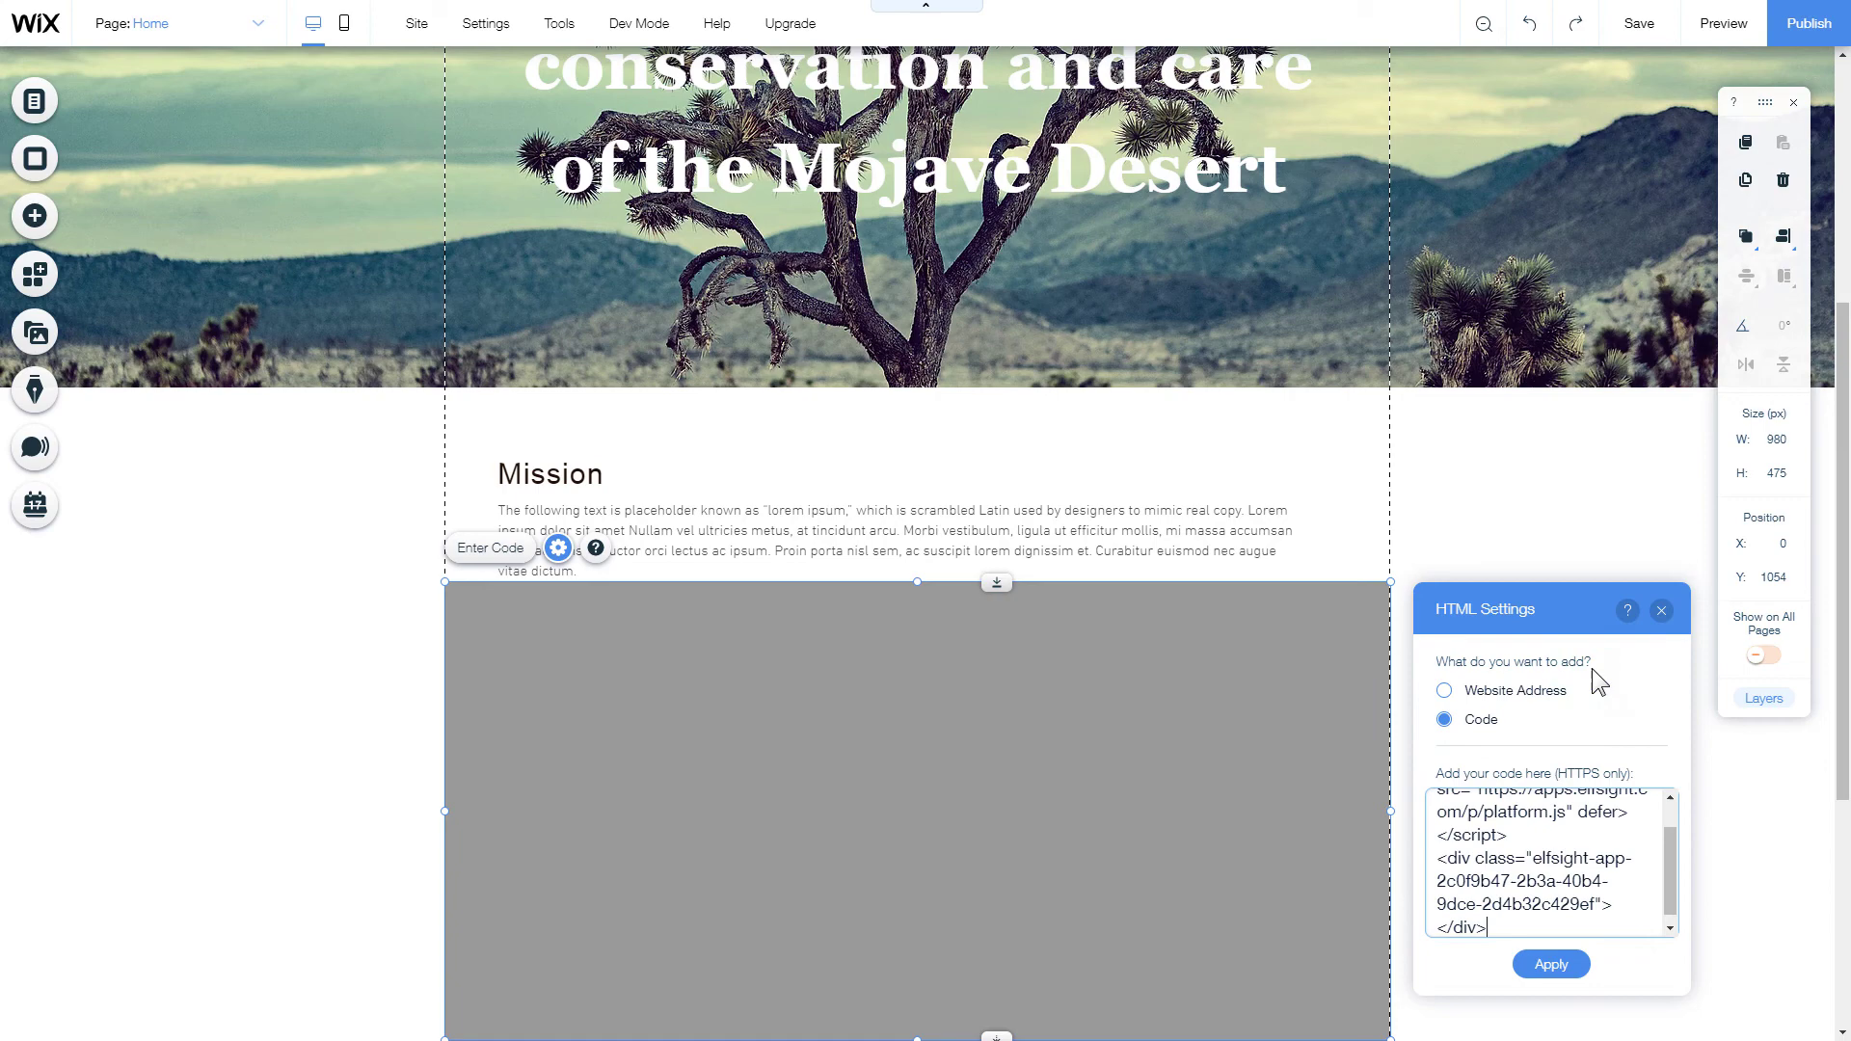
{"action": "left_click", "coordinate": [1551, 966]}
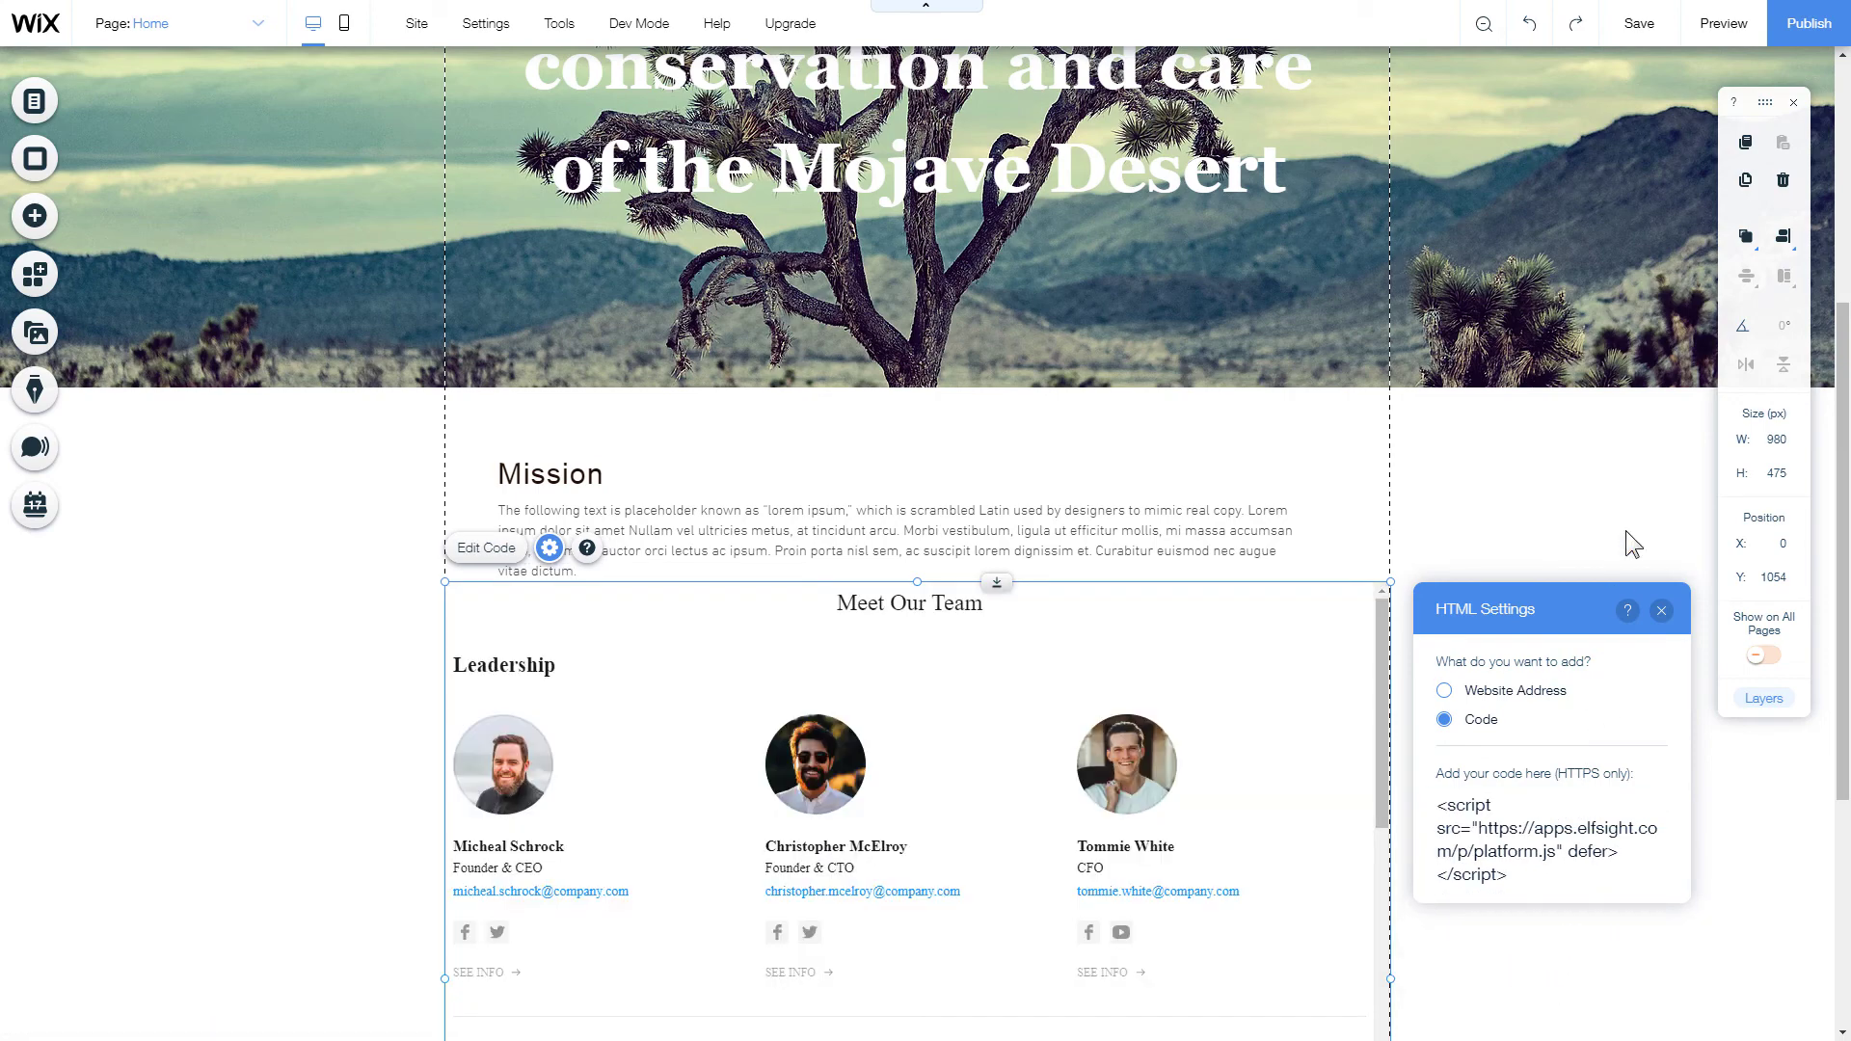
{"action": "left_click", "coordinate": [1809, 43]}
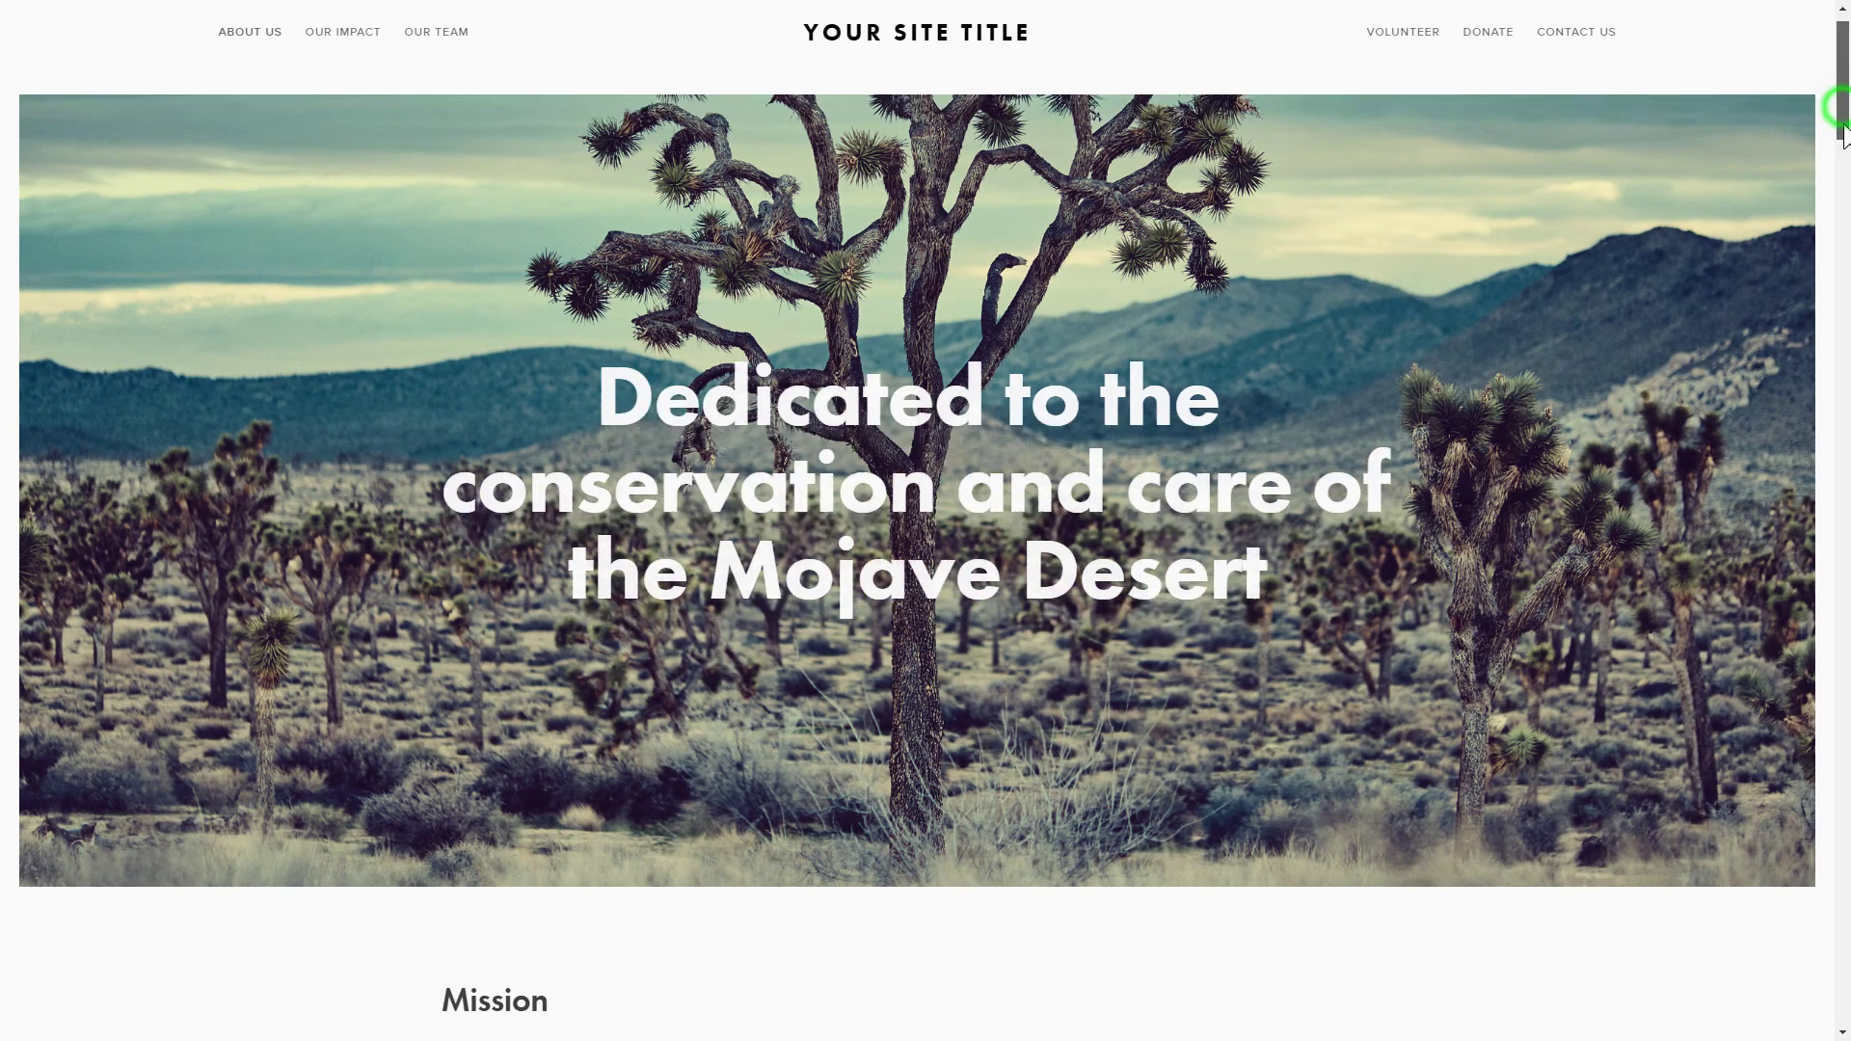
{"action": "left_click_drag", "start_coordinate": [1843, 116], "coordinate": [1846, 258]}
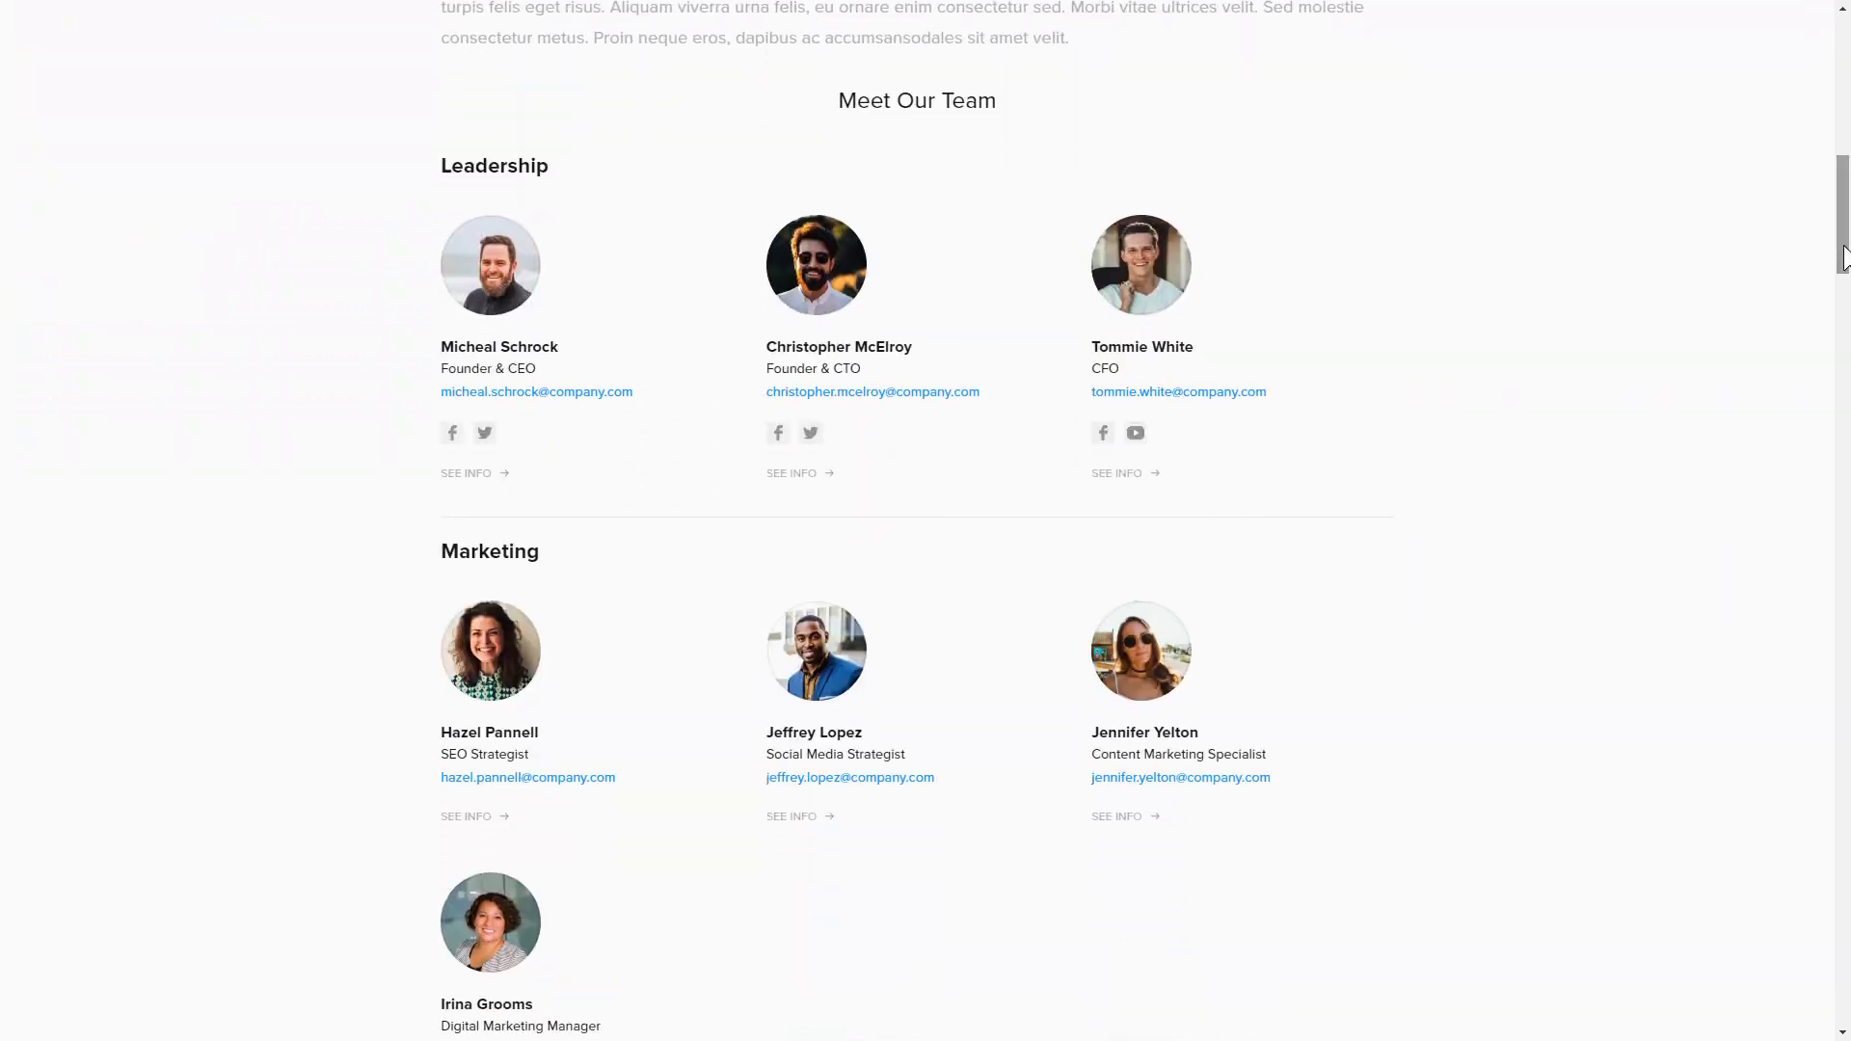
On the live site, open and close Christopher McElroy's bio popup from his card.
{"action": "left_click", "coordinate": [819, 296]}
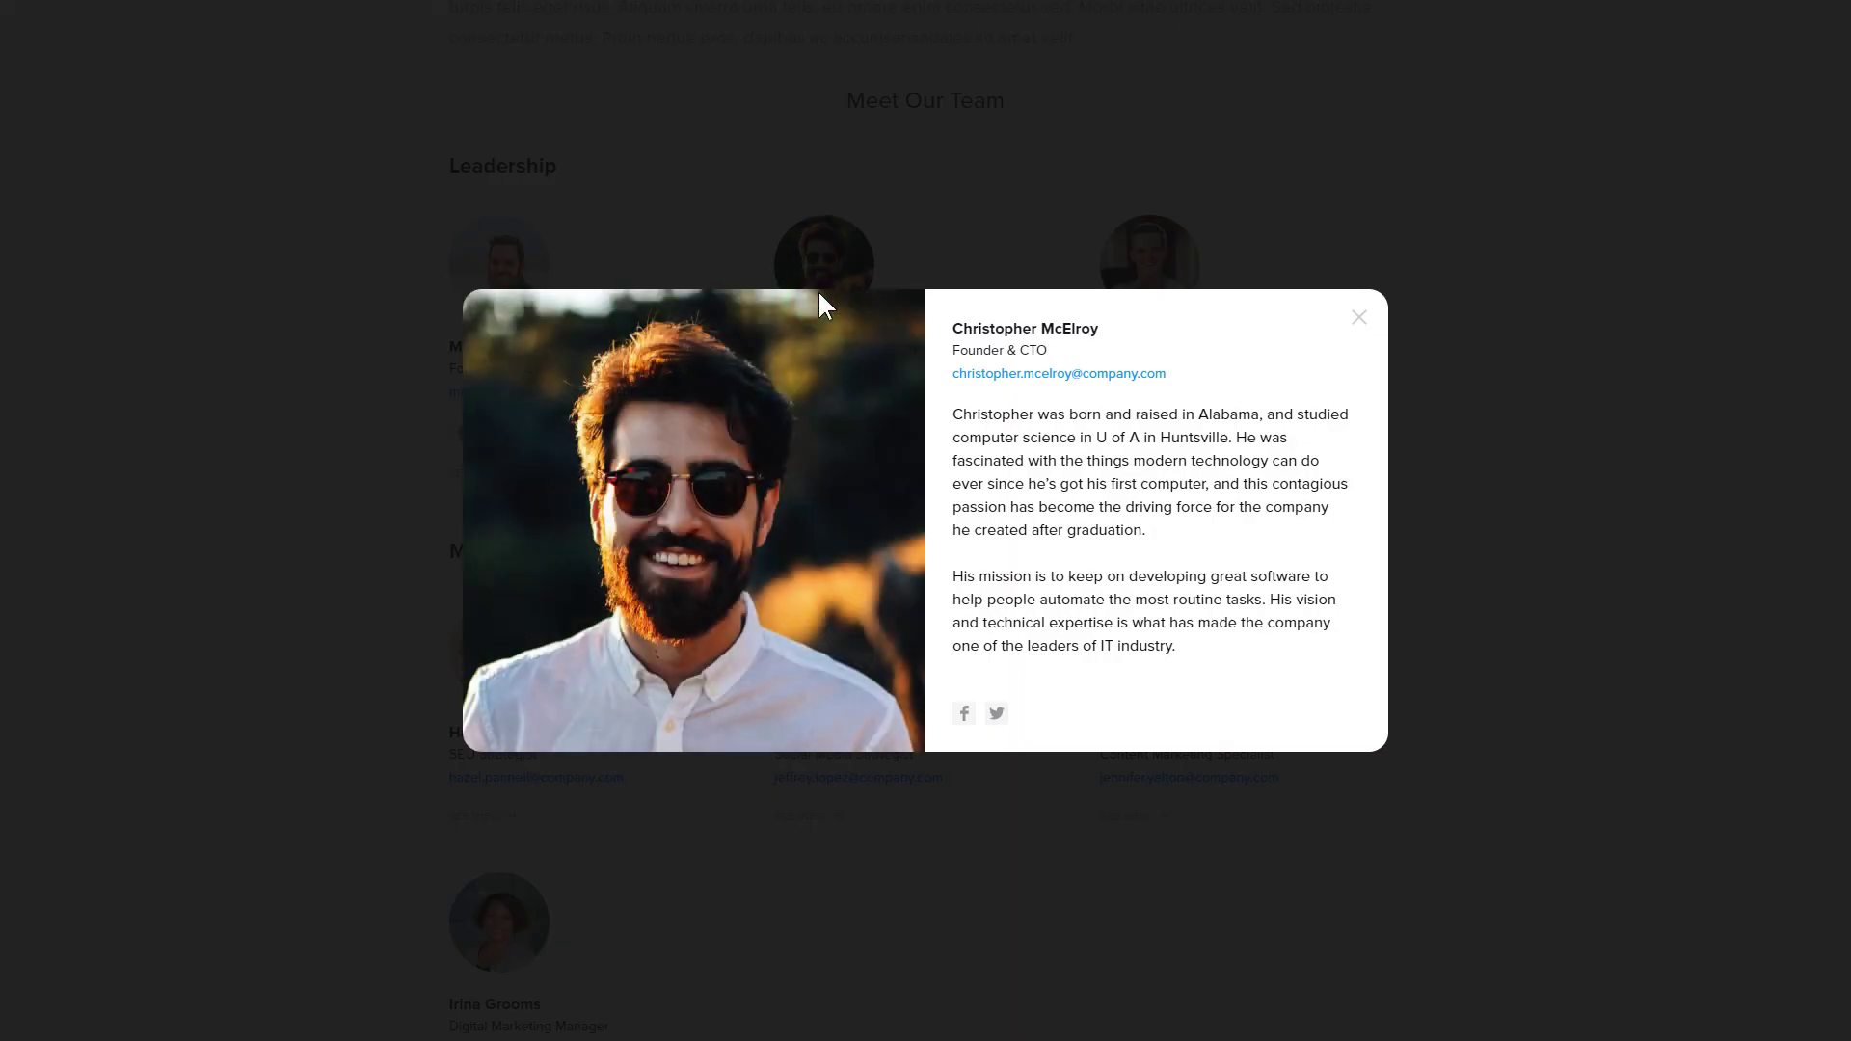
{"action": "left_click", "coordinate": [1357, 322]}
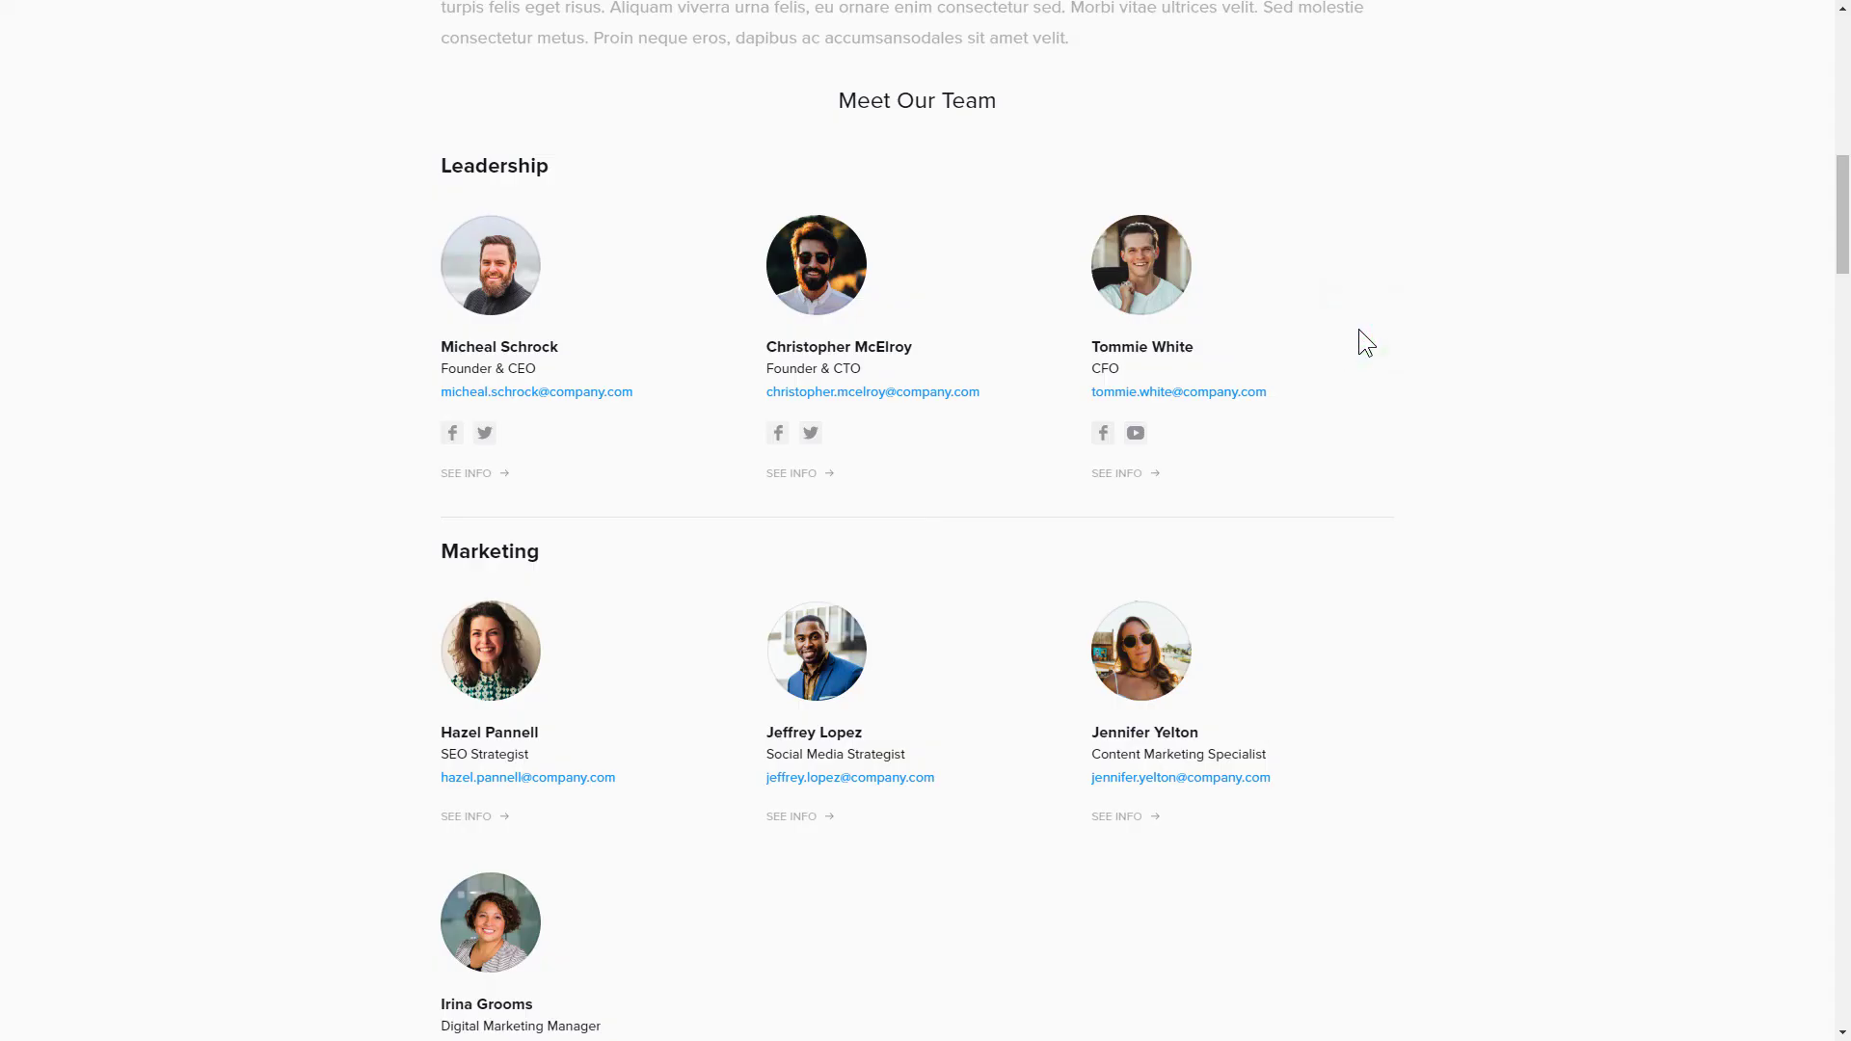